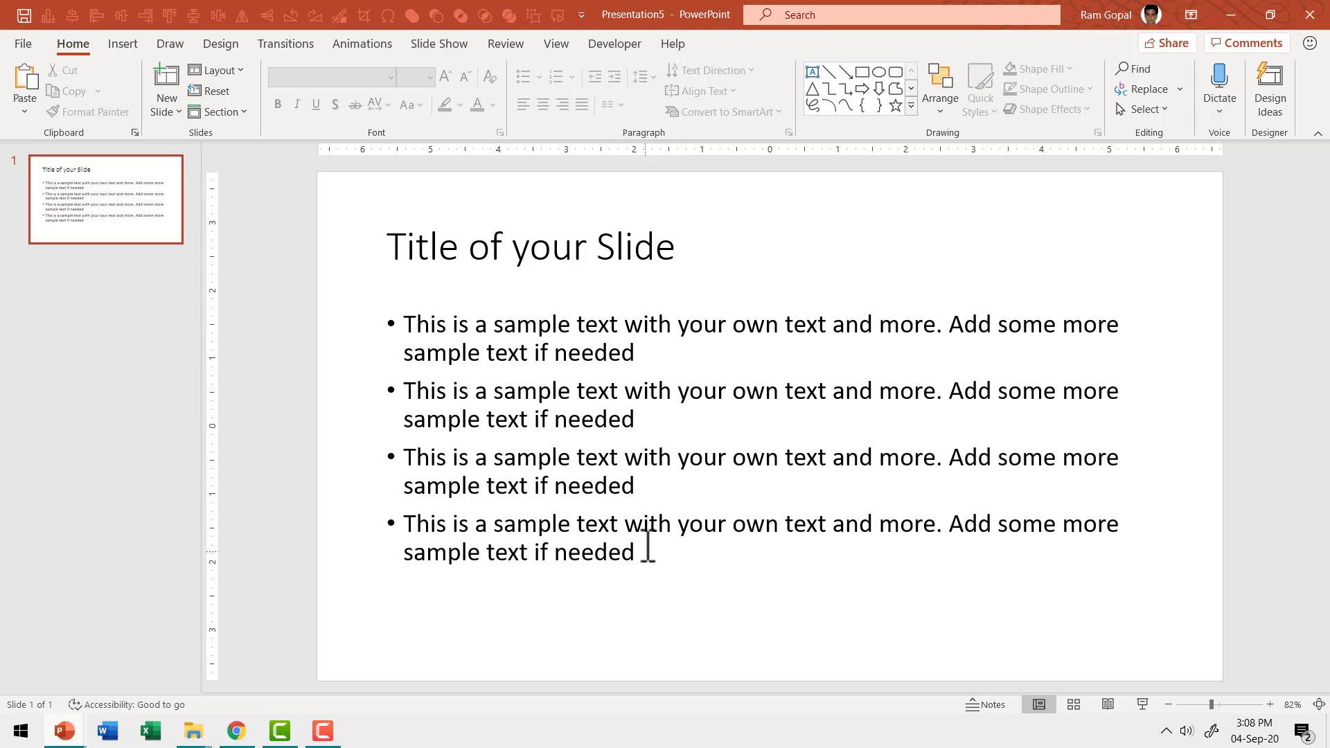
Step: Add a new second slide and paste slide 1's title 'Title of your Slide' into it
right_click(106, 260)
click(163, 336)
click(69, 200)
drag(406, 232, 783, 246)
key(ctrl+c)
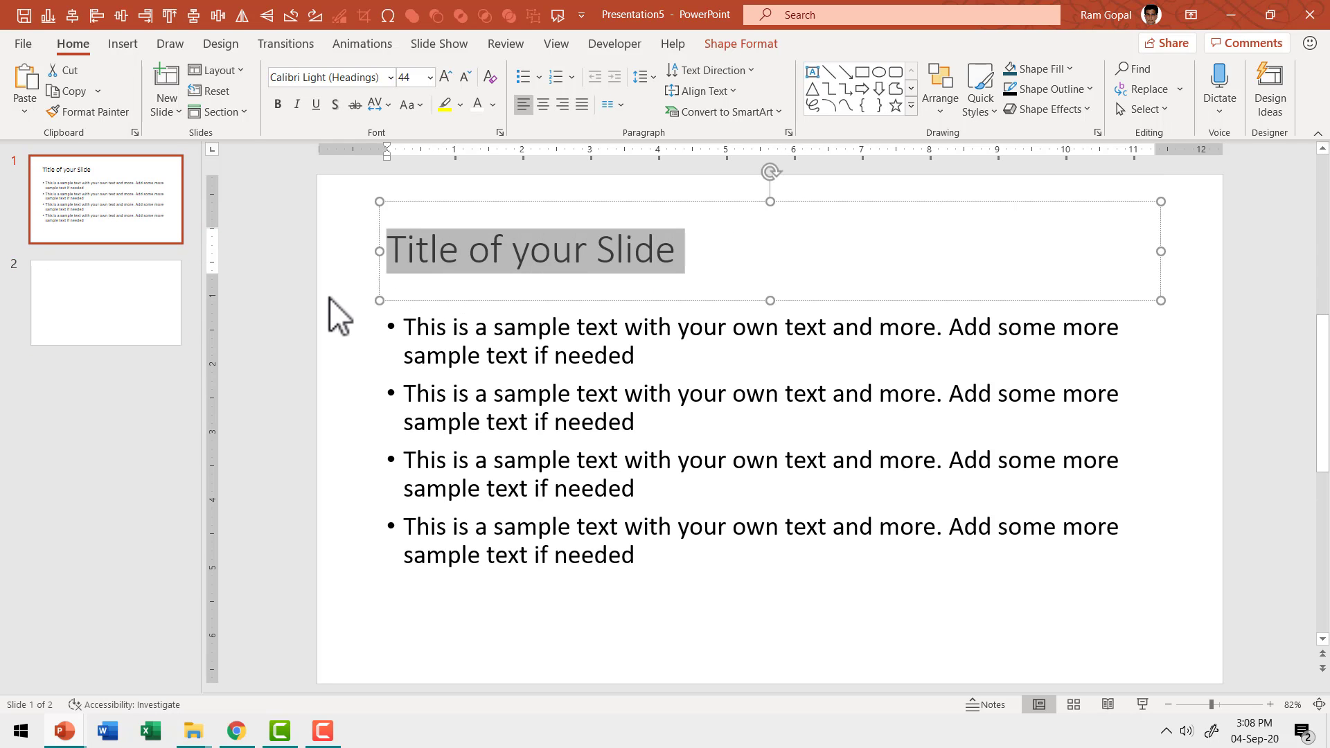
click(170, 304)
click(553, 247)
key(ctrl+v)
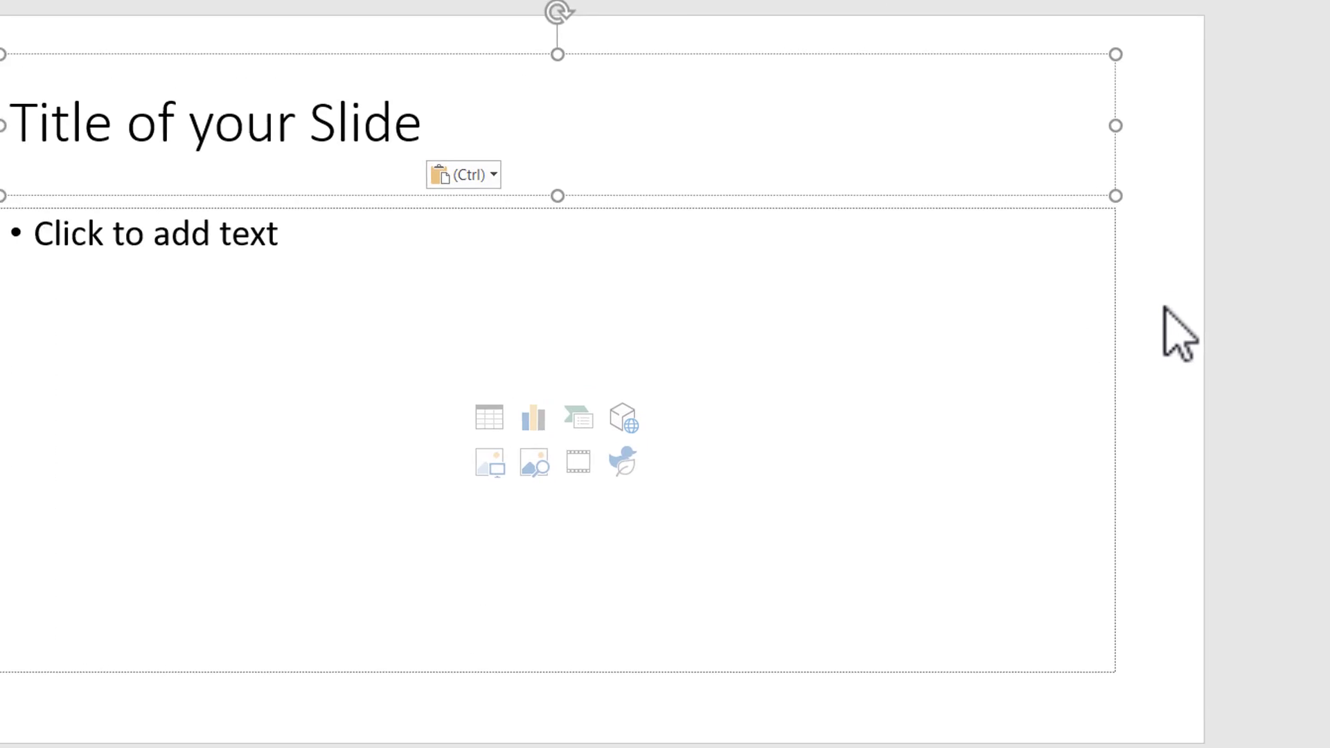
Step: Switch slide 2 to the Title Only layout
right_click(1163, 308)
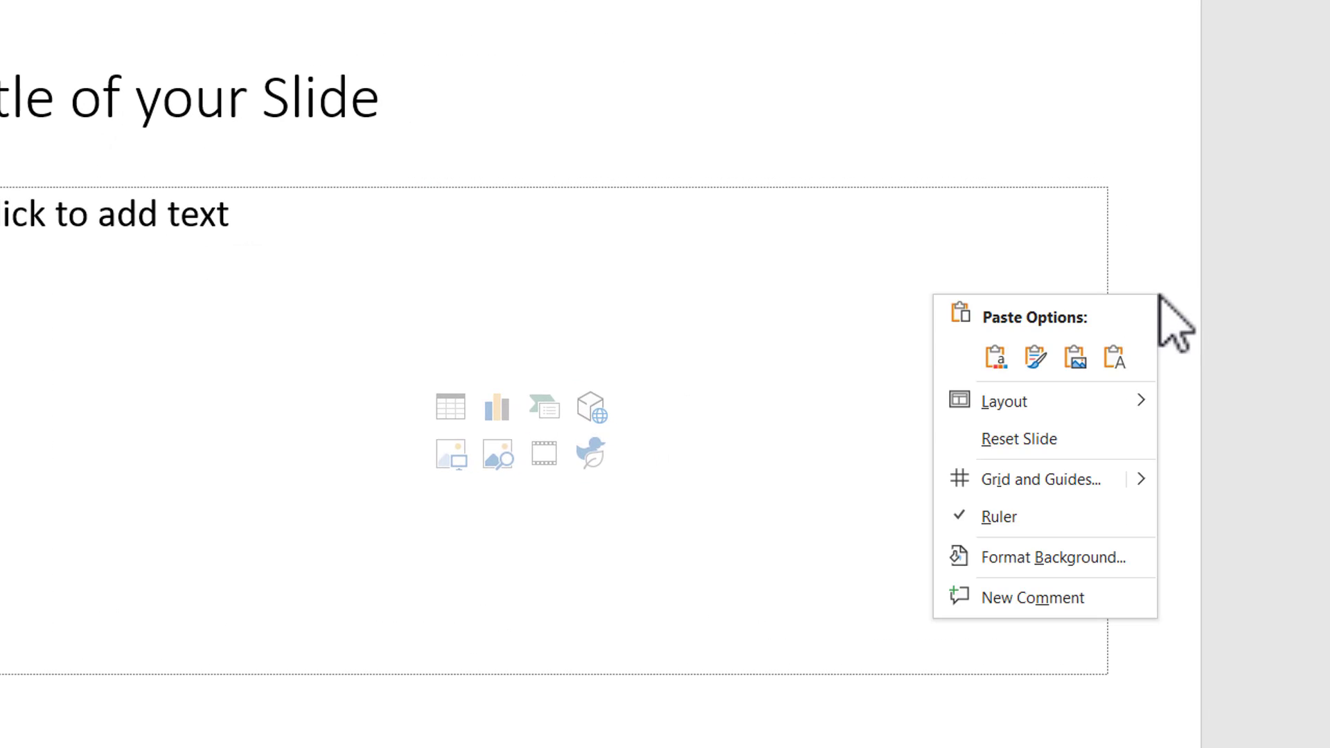
mouse_move(1057, 423)
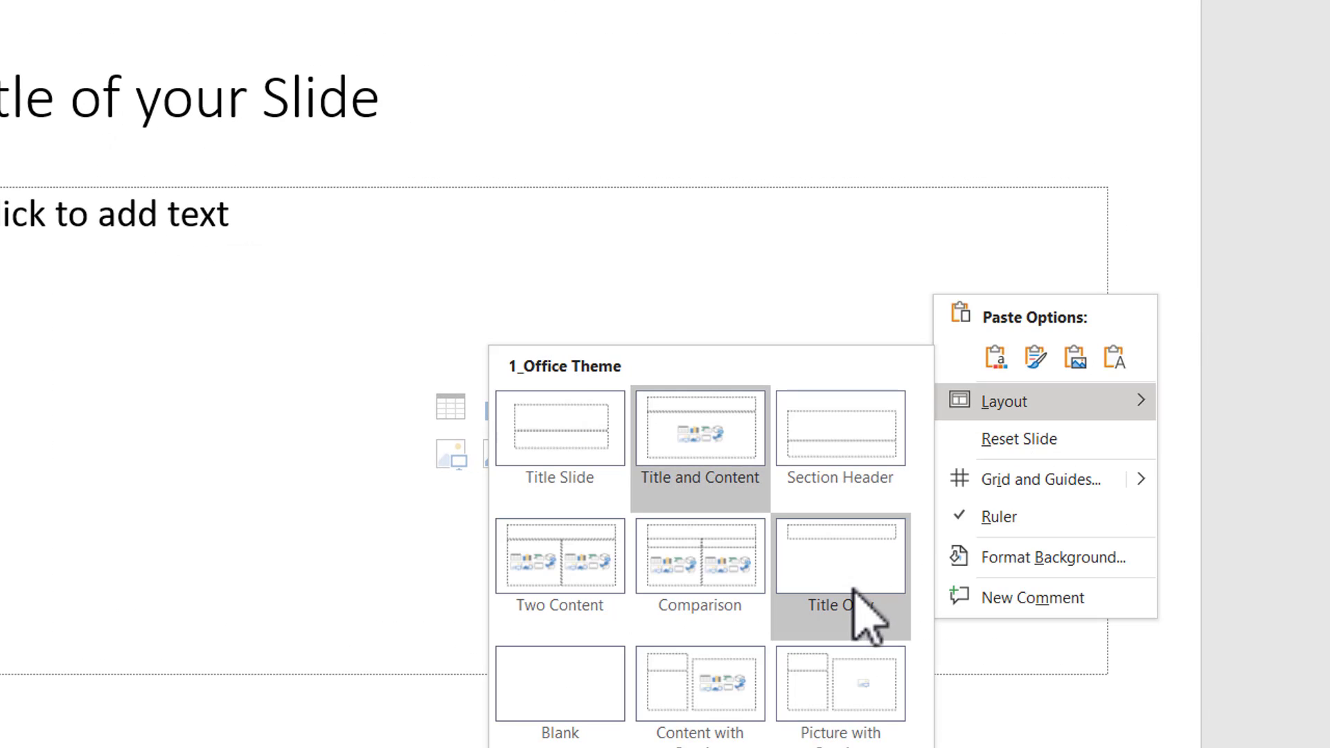
click(861, 534)
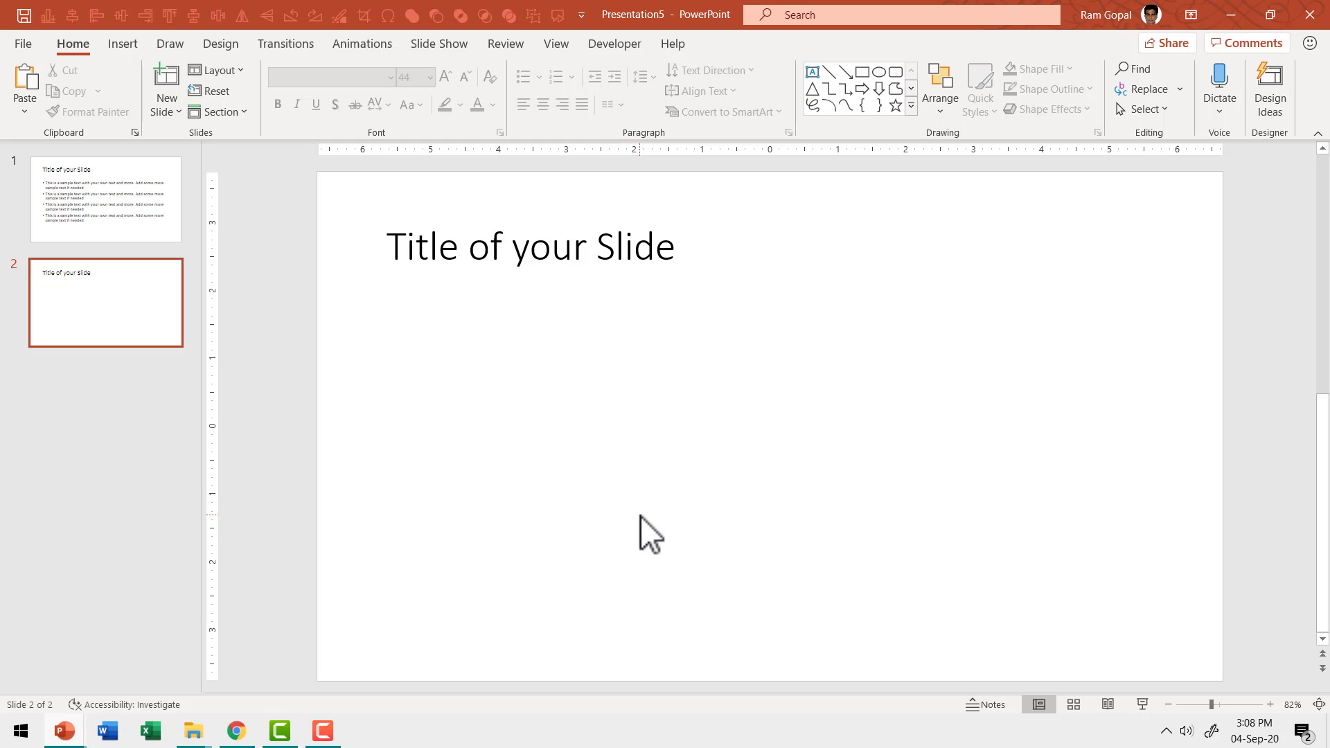
Step: Copy slide 1's first bullet sentence and paste it onto slide 2
click(78, 189)
drag(408, 317, 642, 353)
right_click(562, 359)
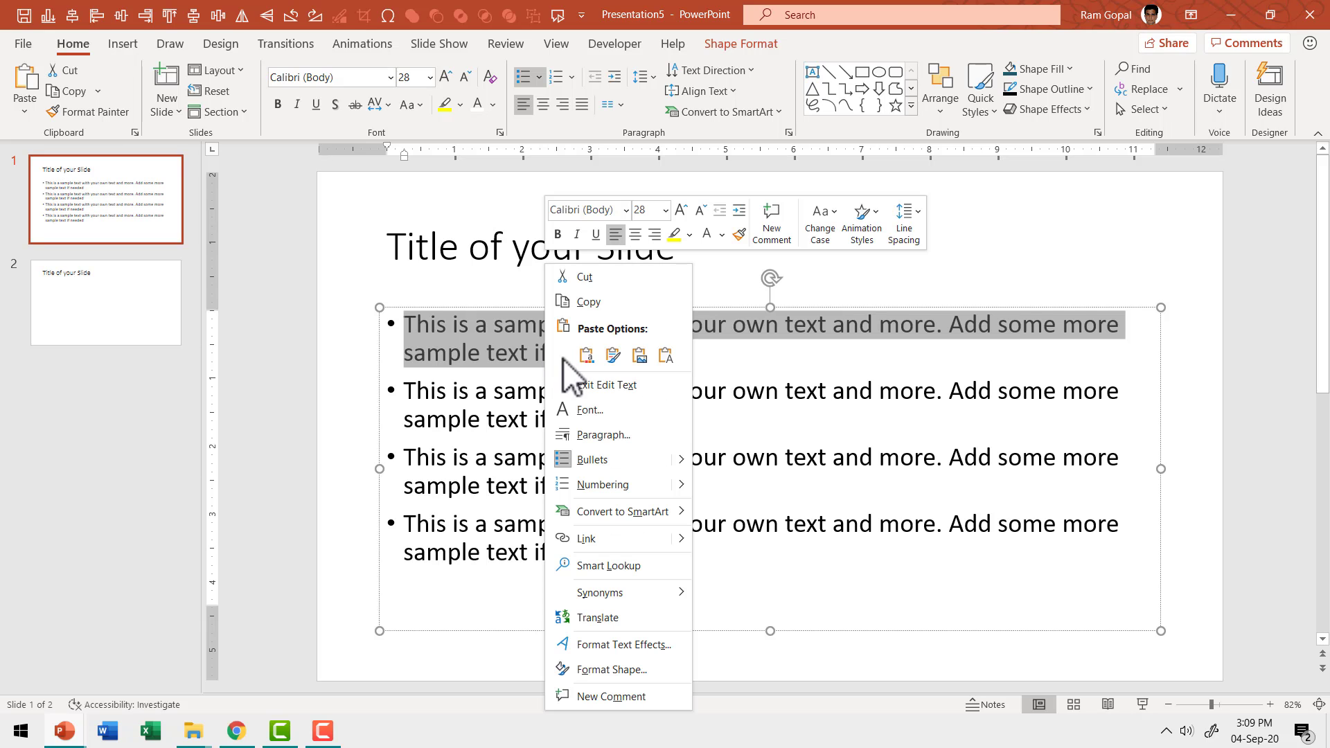
click(592, 303)
click(176, 320)
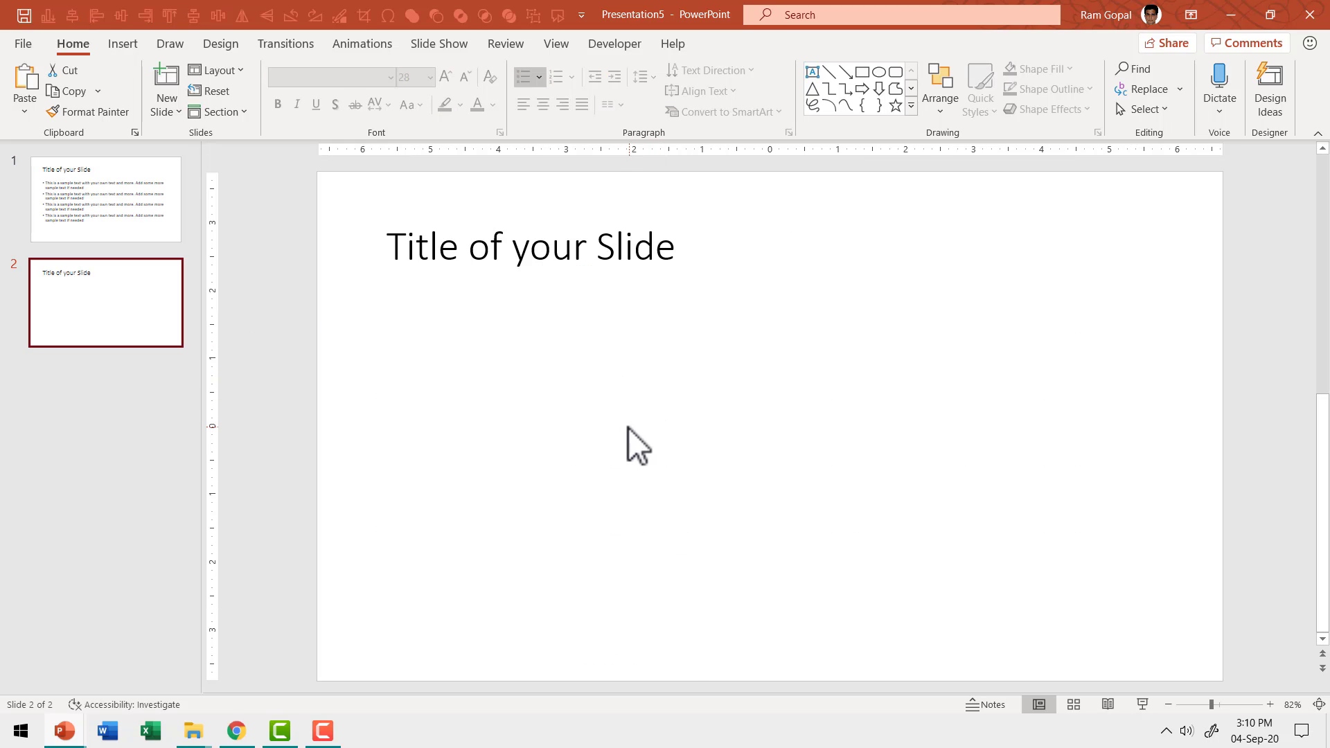
key(ctrl+v)
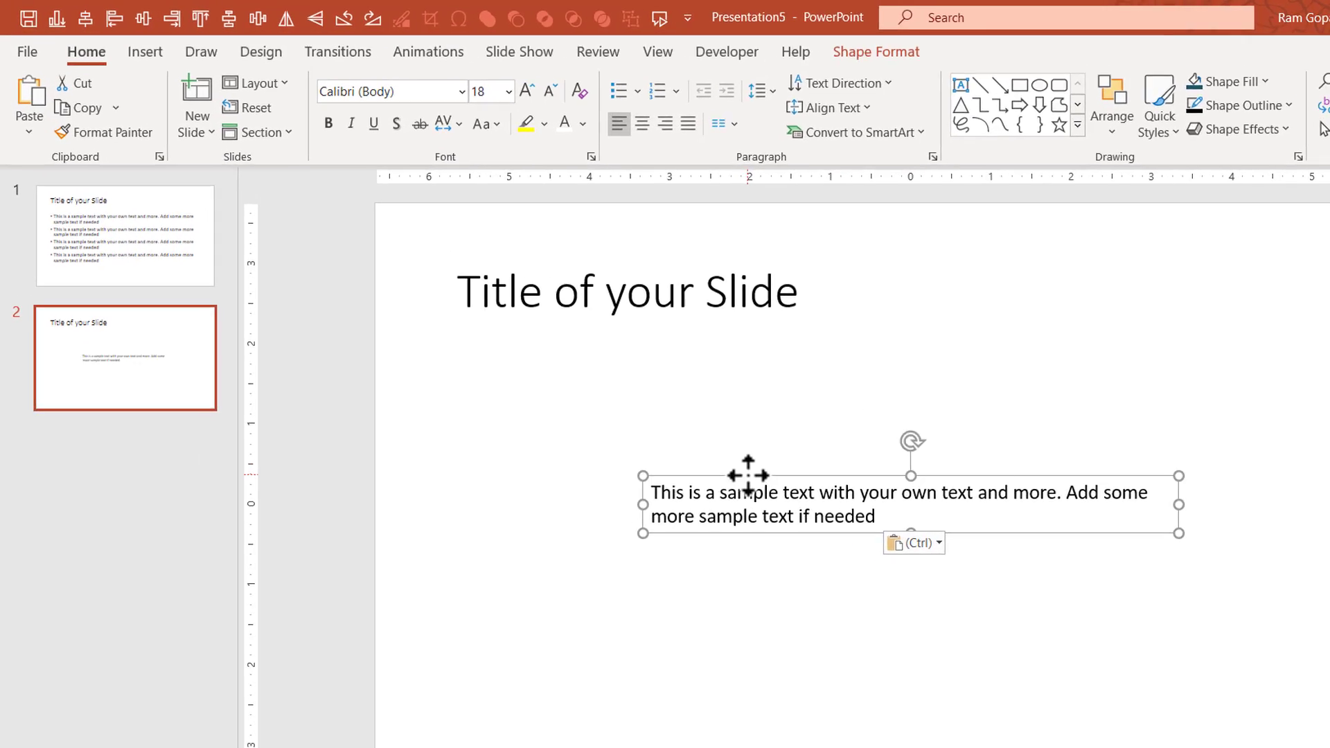
Step: Enlarge the pasted text to 20 pt, narrow the box to three lines, and move it under the title
click(526, 91)
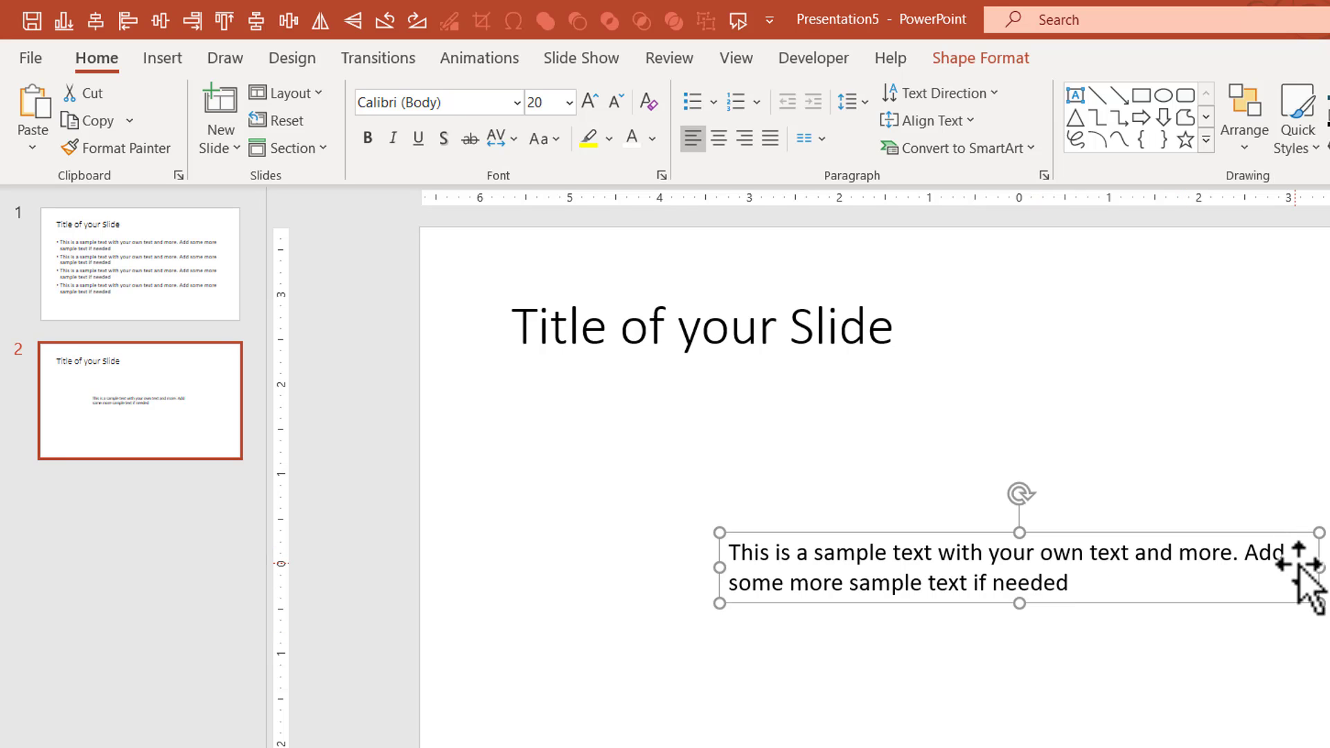
drag(1308, 567, 1116, 615)
drag(988, 532, 859, 421)
scroll(815, 434, up, 2)
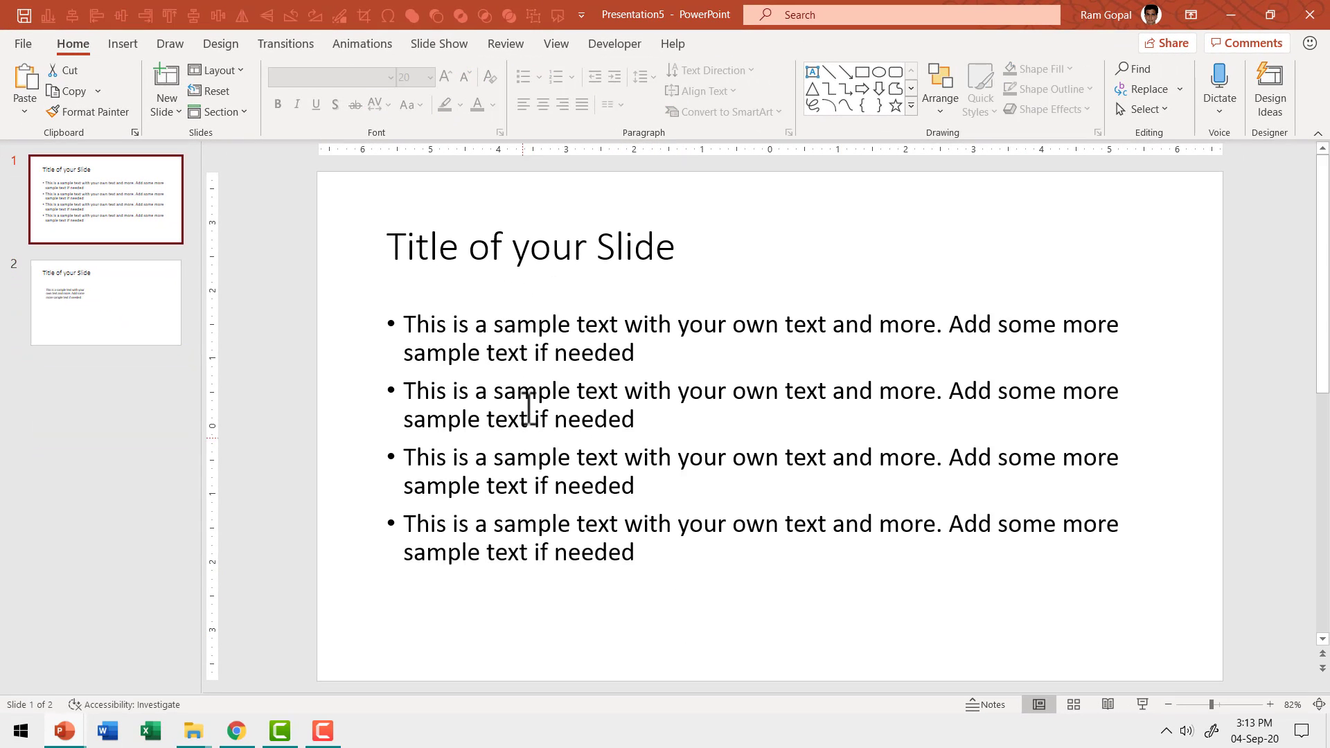
Step: Paste three more copies of the sentence block on slide 2 to complete the 2×2 grid
click(136, 311)
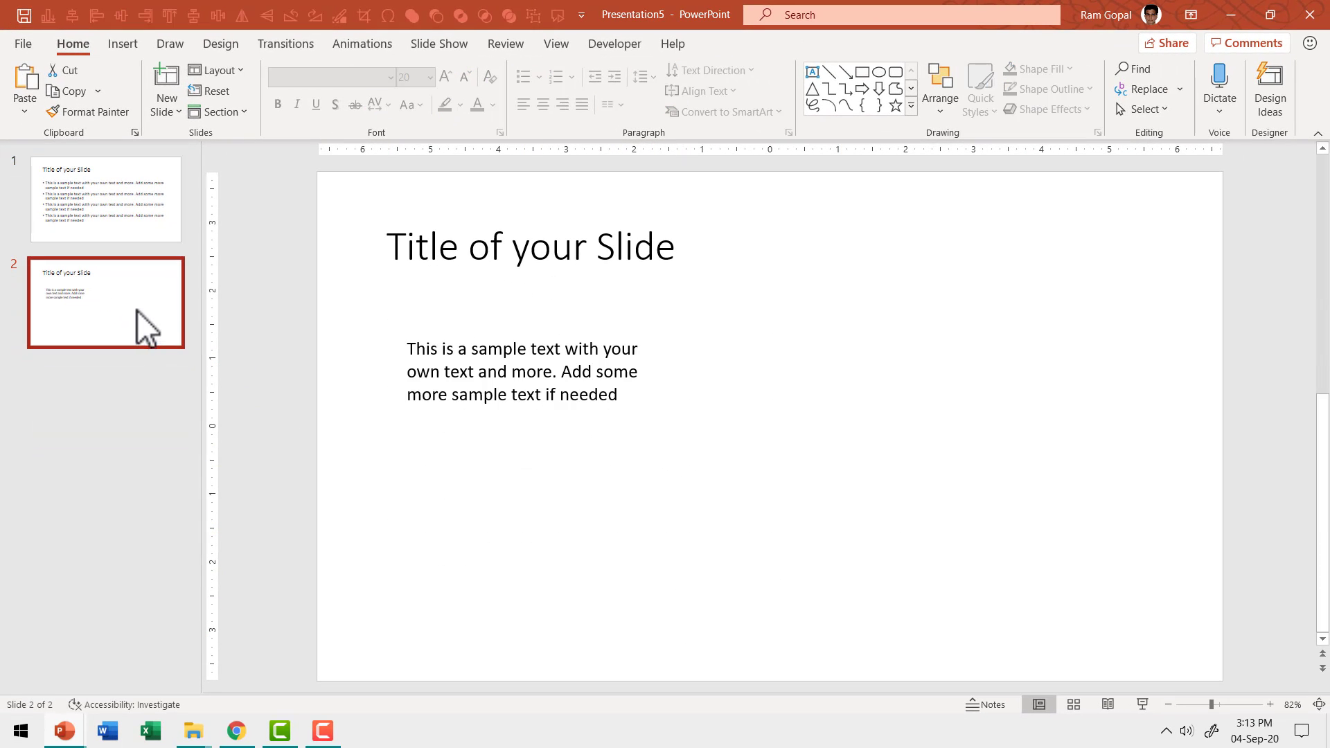
key(ctrl+v)
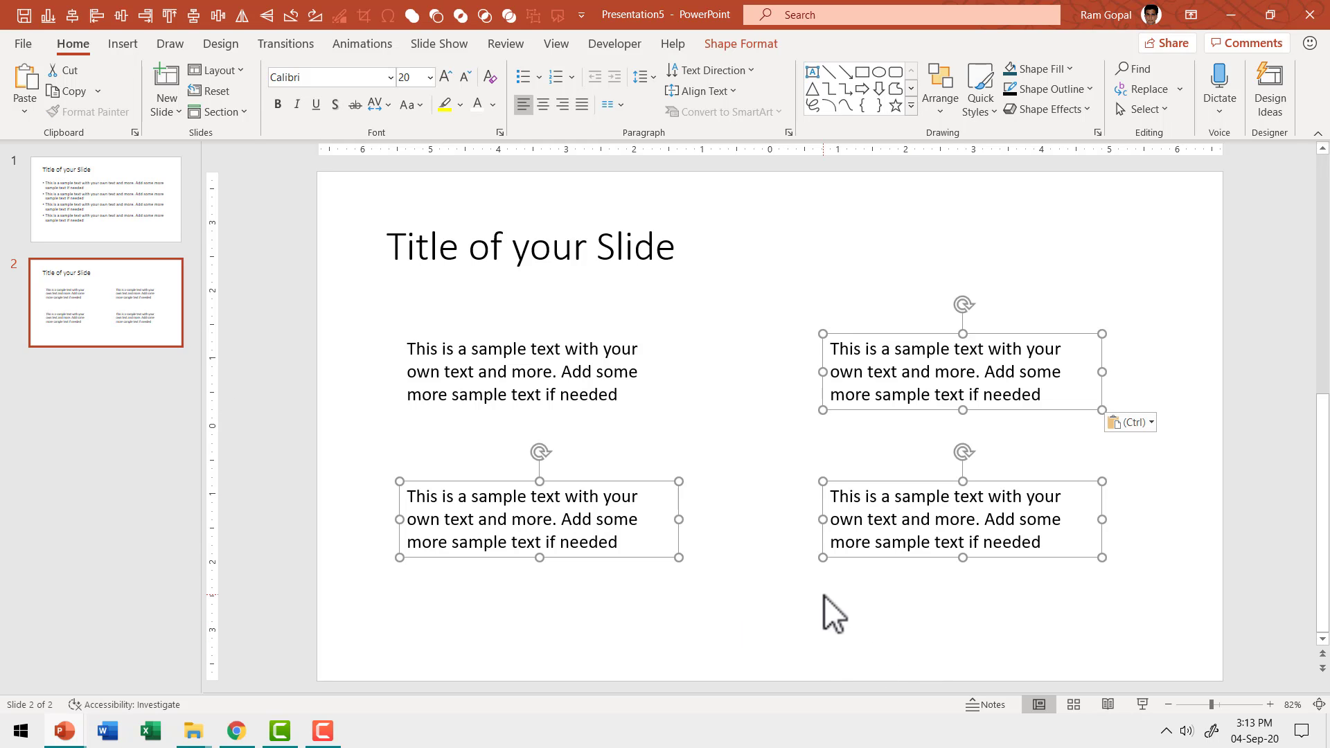
click(828, 654)
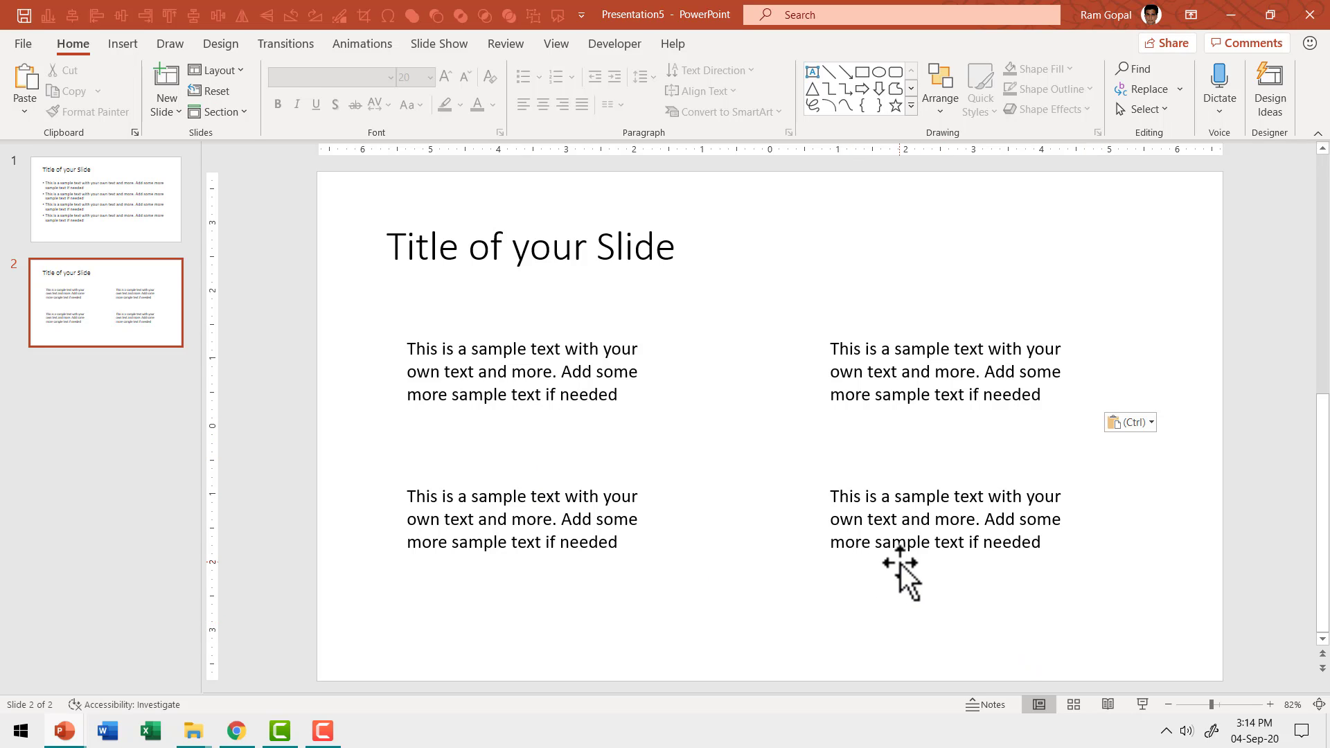
Step: Draw a straight vertical line between the two text columns on slide 2
click(913, 105)
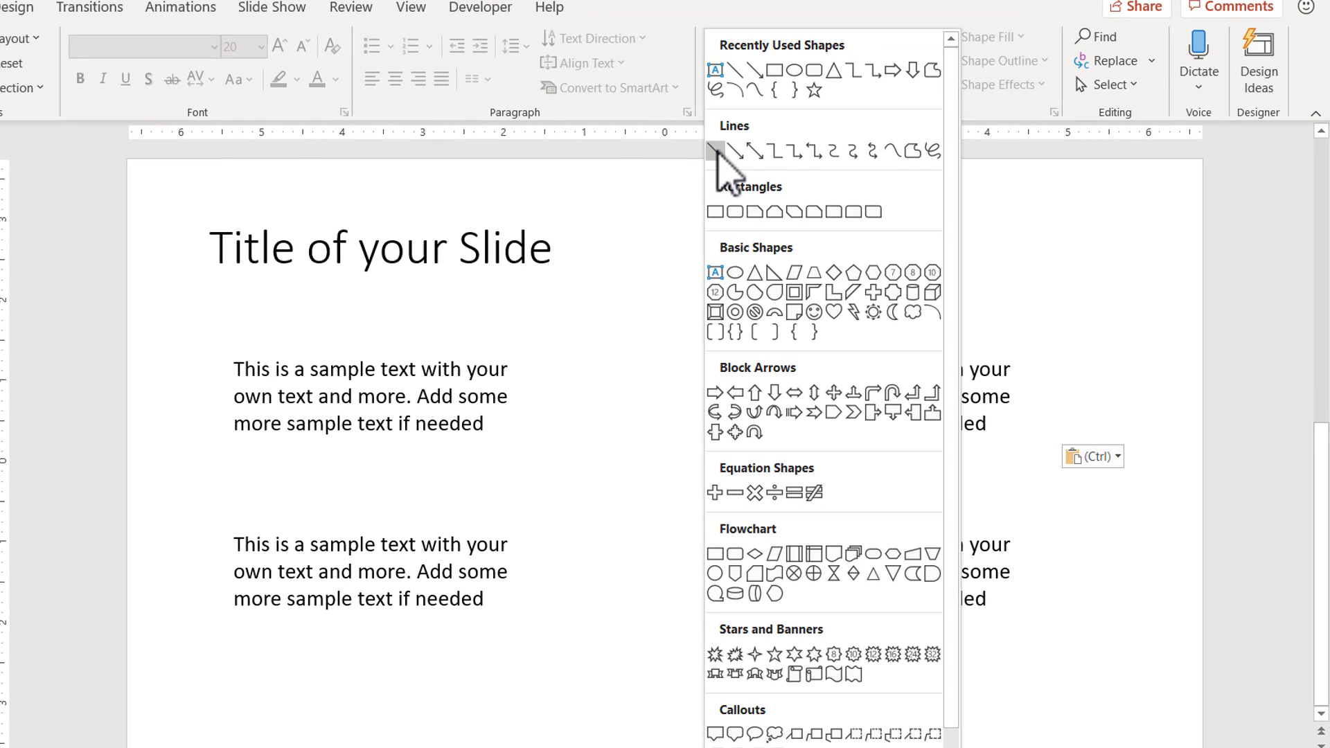
click(716, 150)
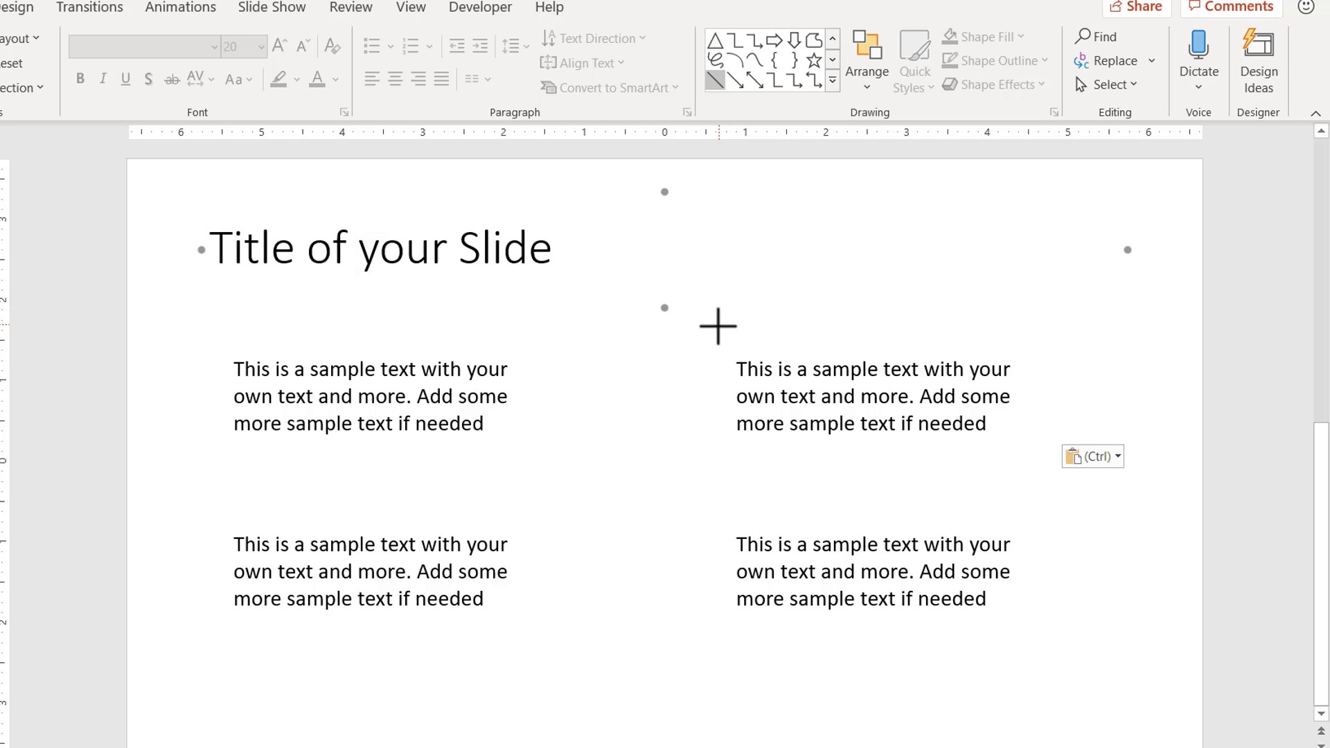
drag(630, 331, 635, 679)
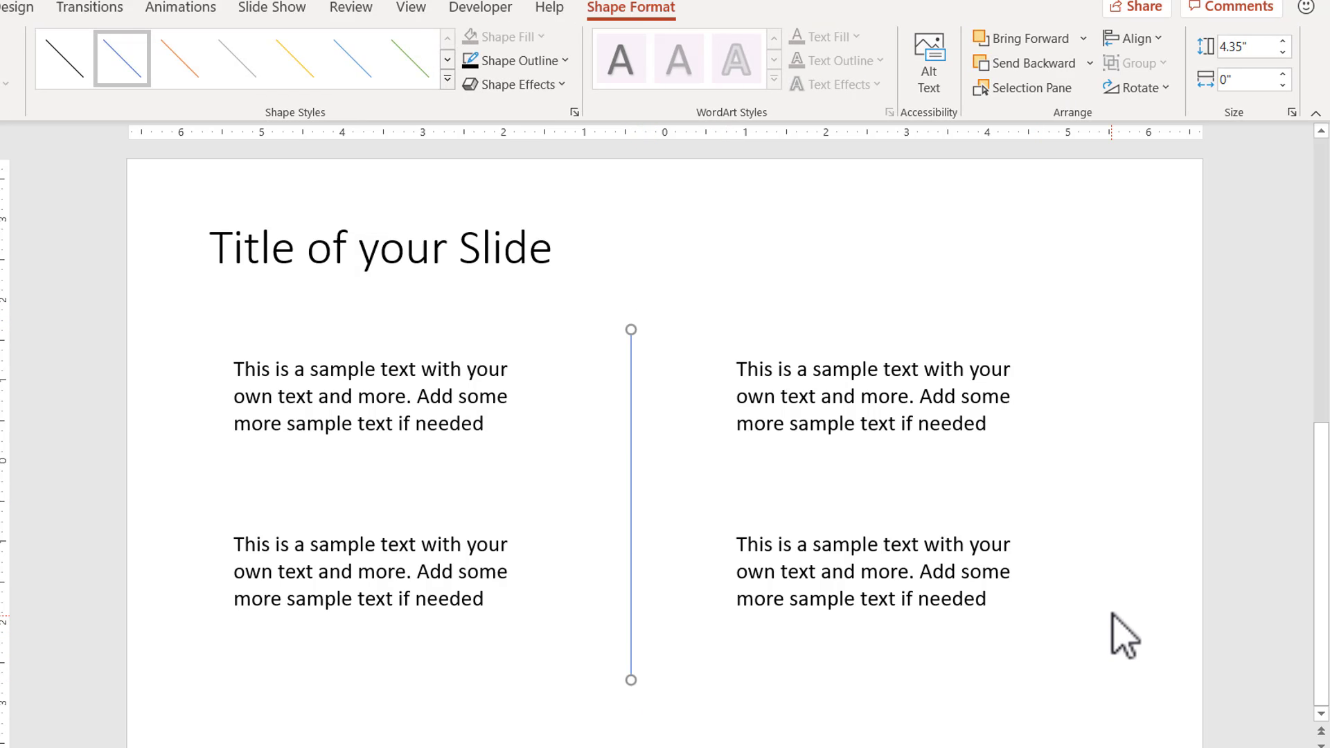
Step: Give the line a 1 pt gray dashed outline, then duplicate it
click(563, 61)
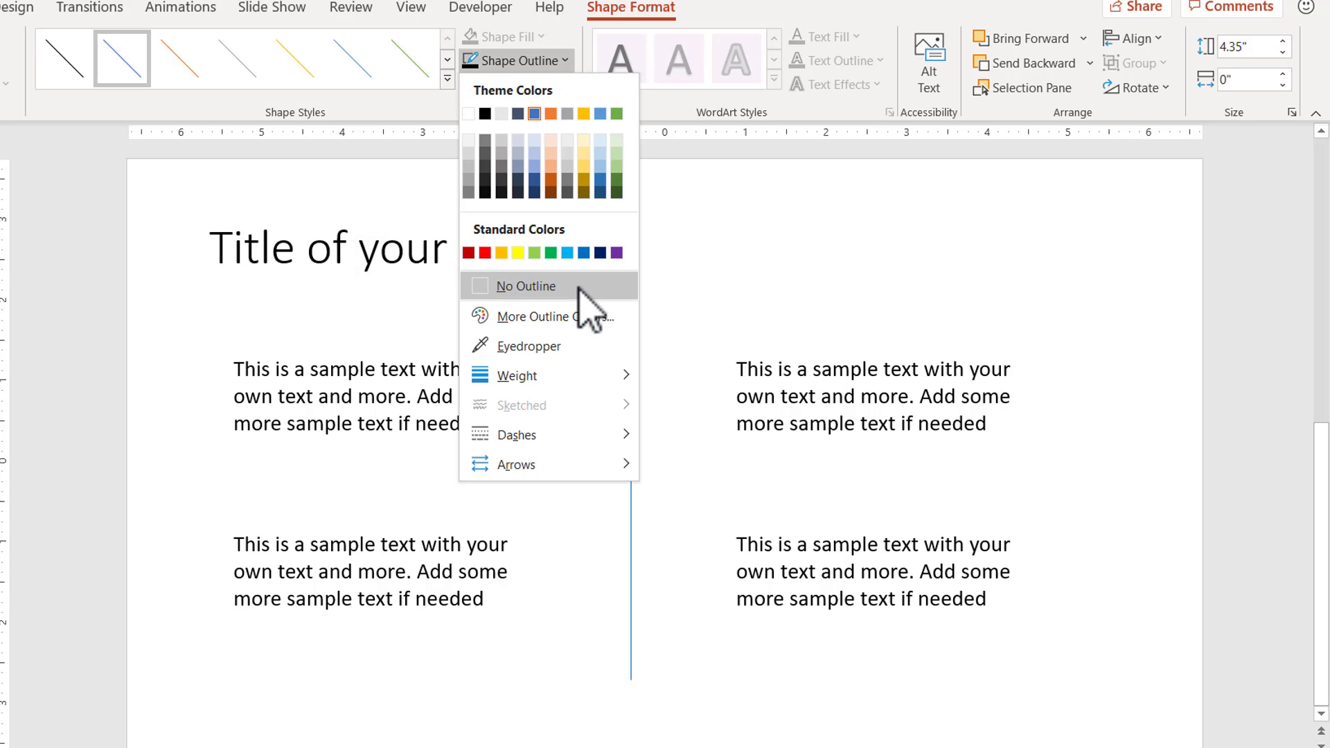
mouse_move(566, 380)
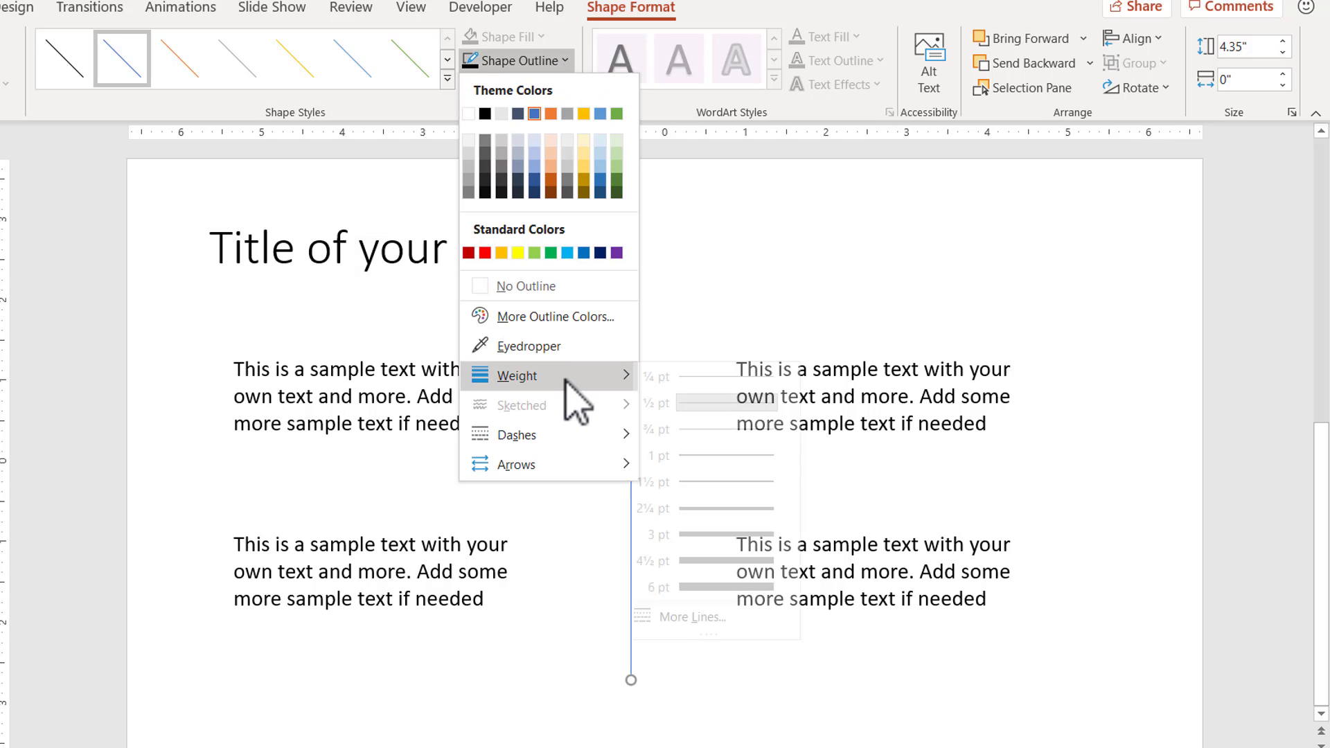
click(737, 458)
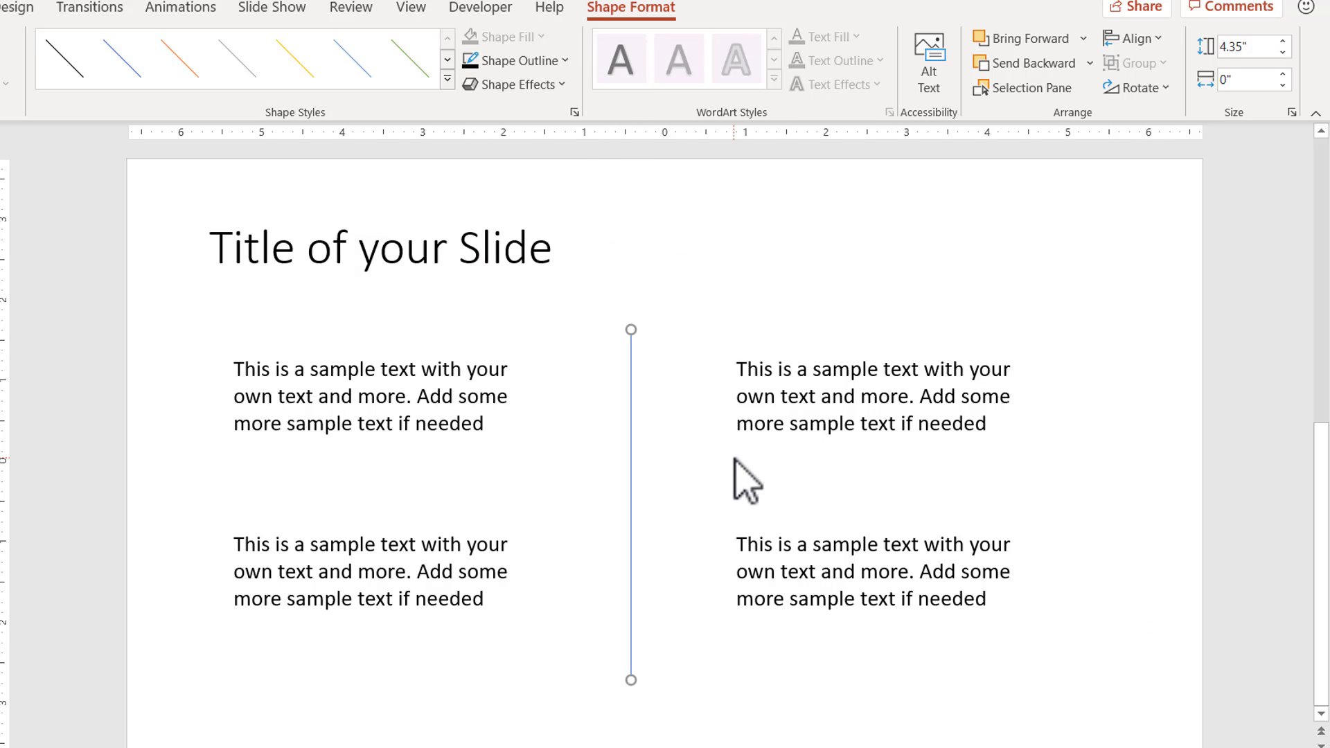
click(539, 64)
mouse_move(548, 437)
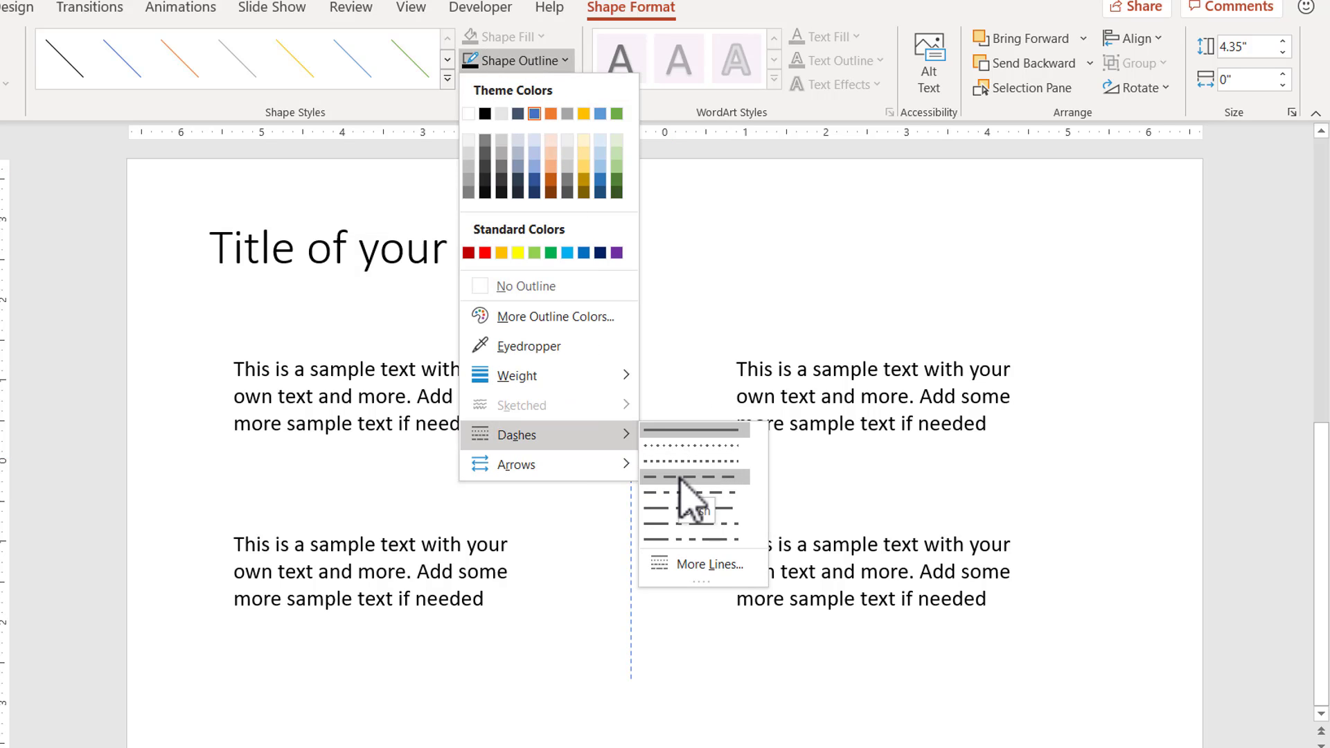
click(681, 478)
click(548, 62)
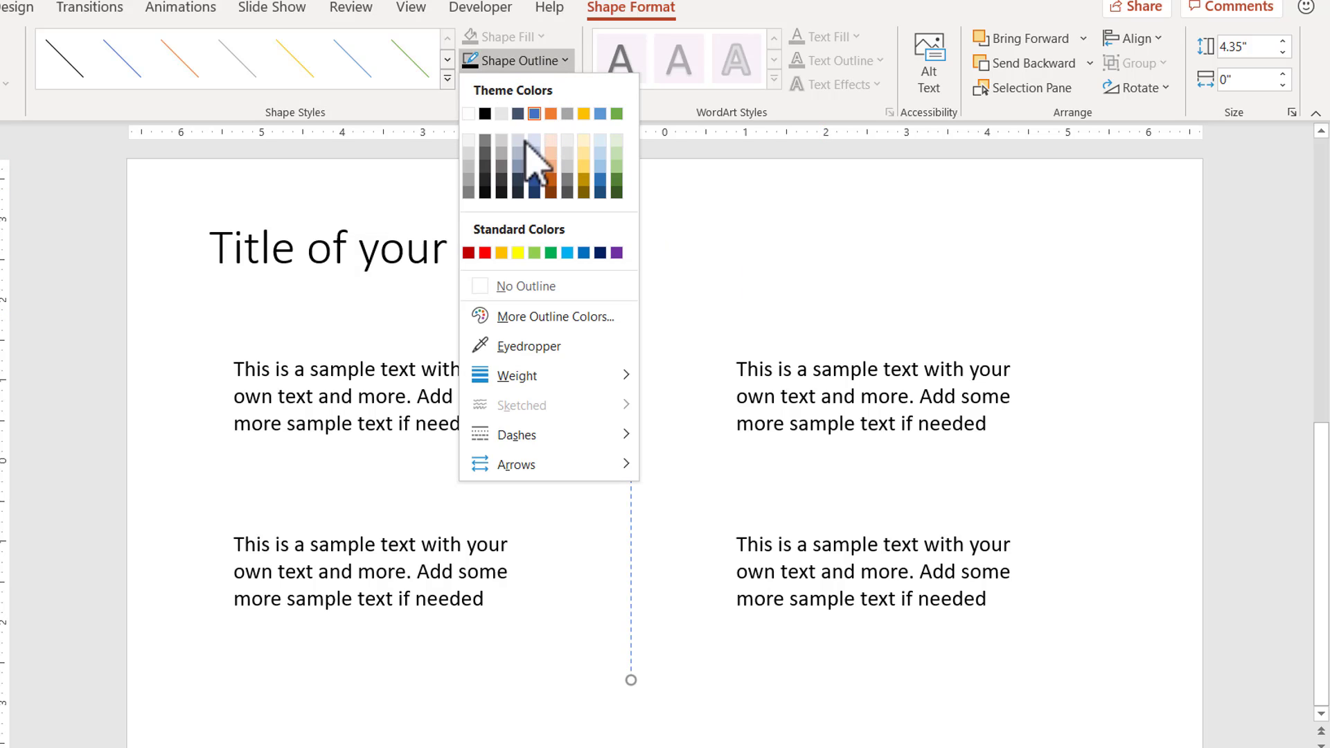
click(501, 167)
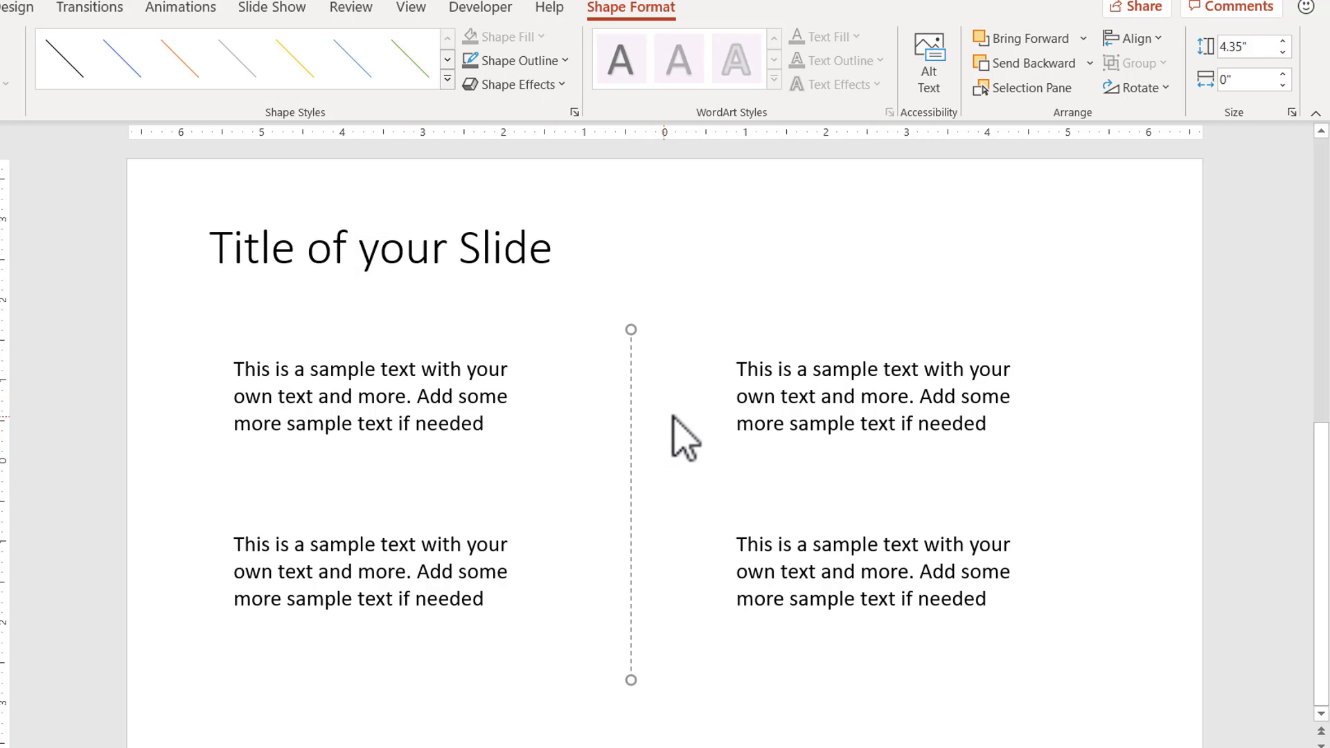
key(ctrl+d)
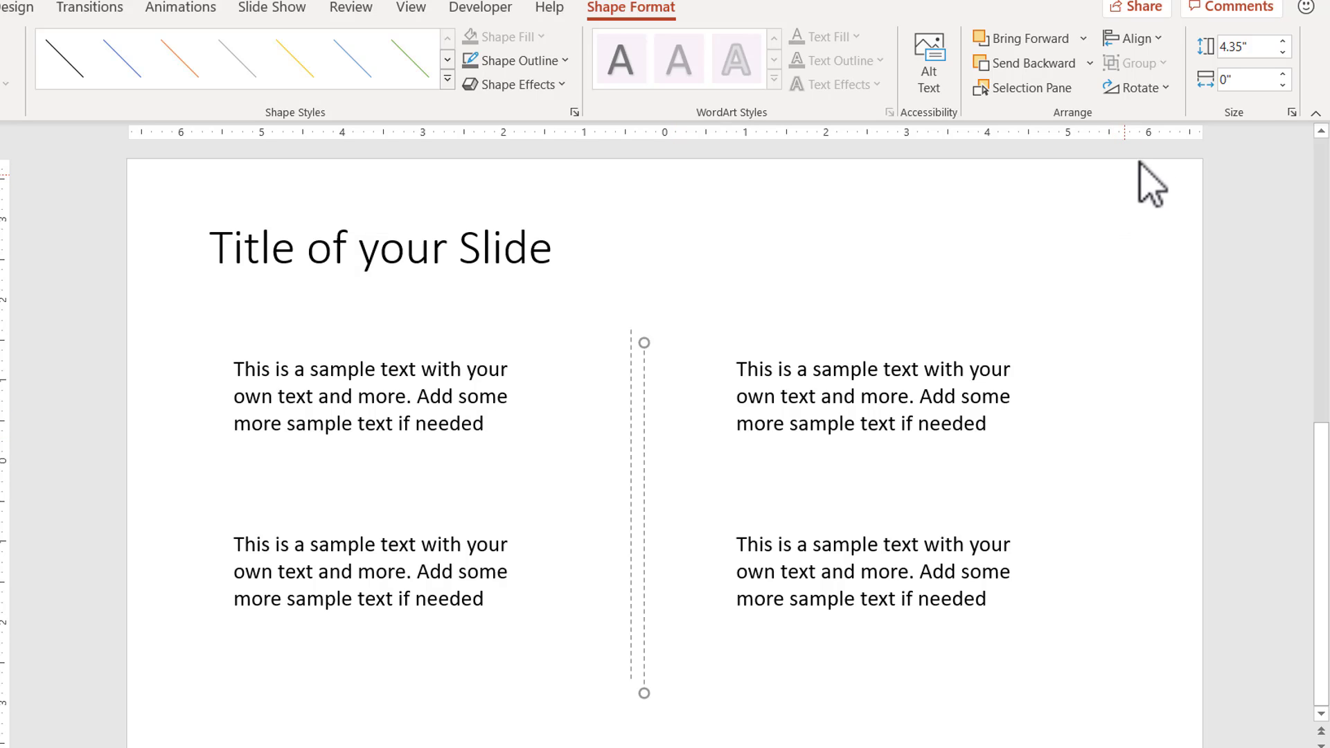
Step: Rotate the copied line 90° right, place it between the text rows, and stretch it rightward
click(1152, 91)
click(1174, 118)
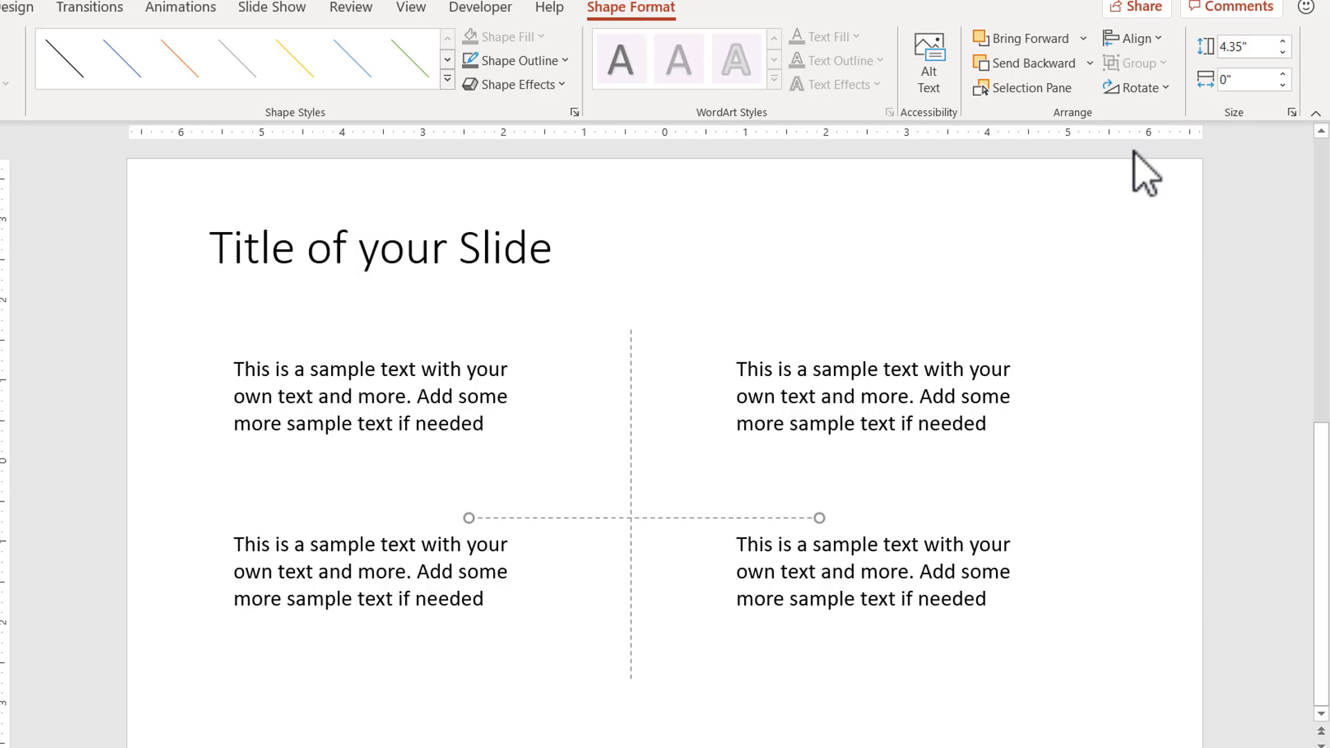
drag(684, 518, 440, 479)
drag(579, 480, 1057, 490)
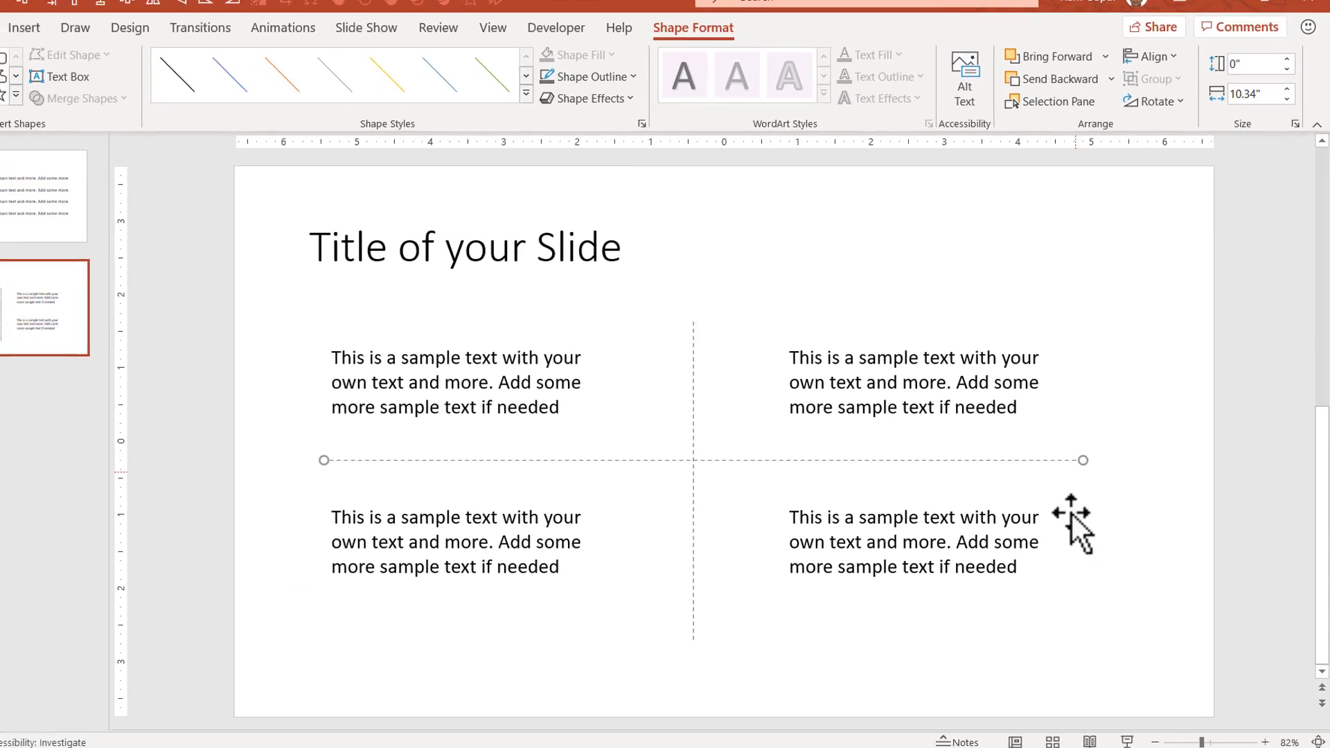
click(1071, 624)
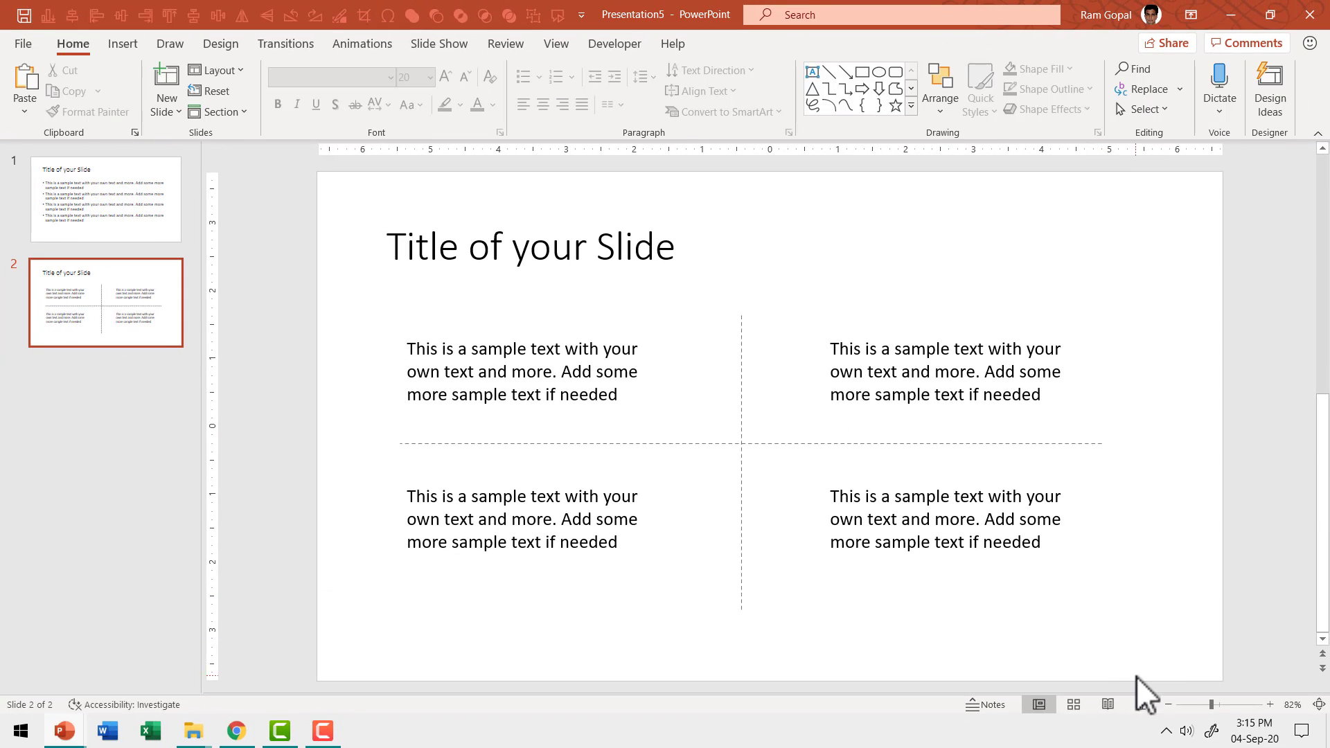
click(1140, 704)
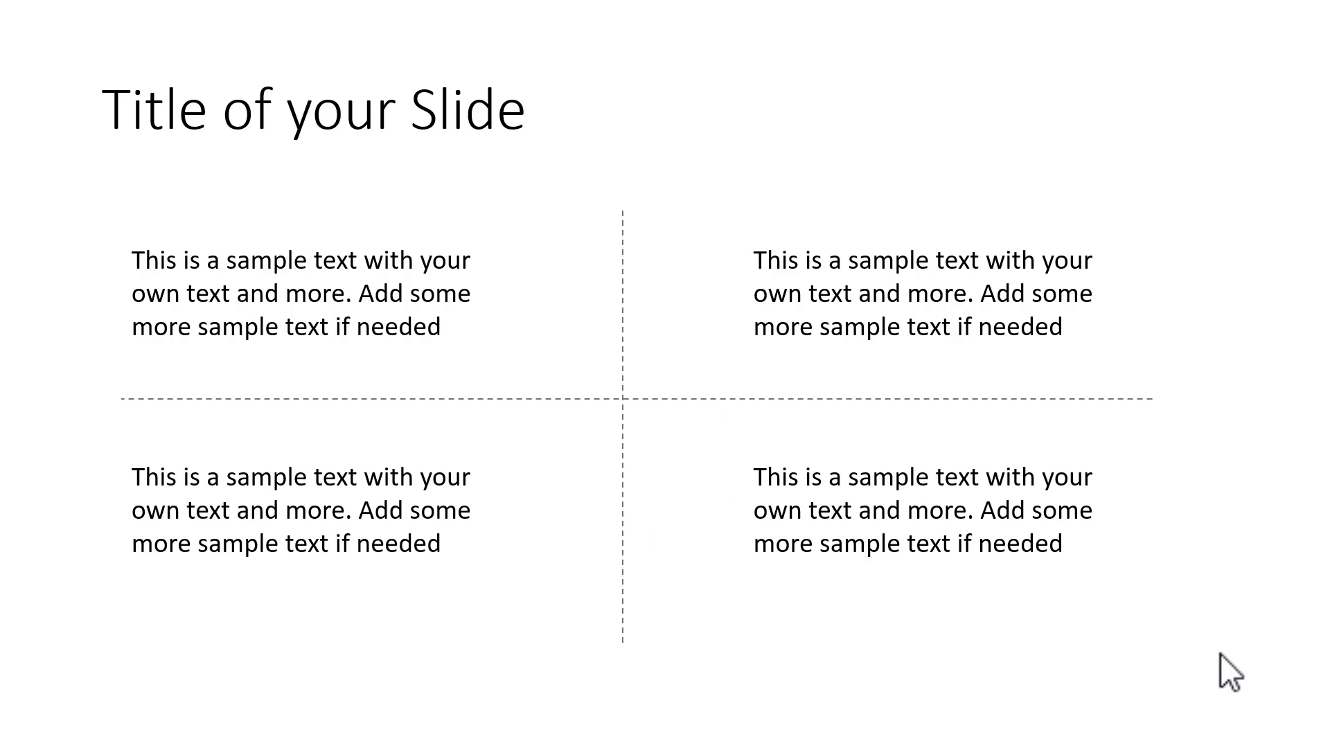
key(Right)
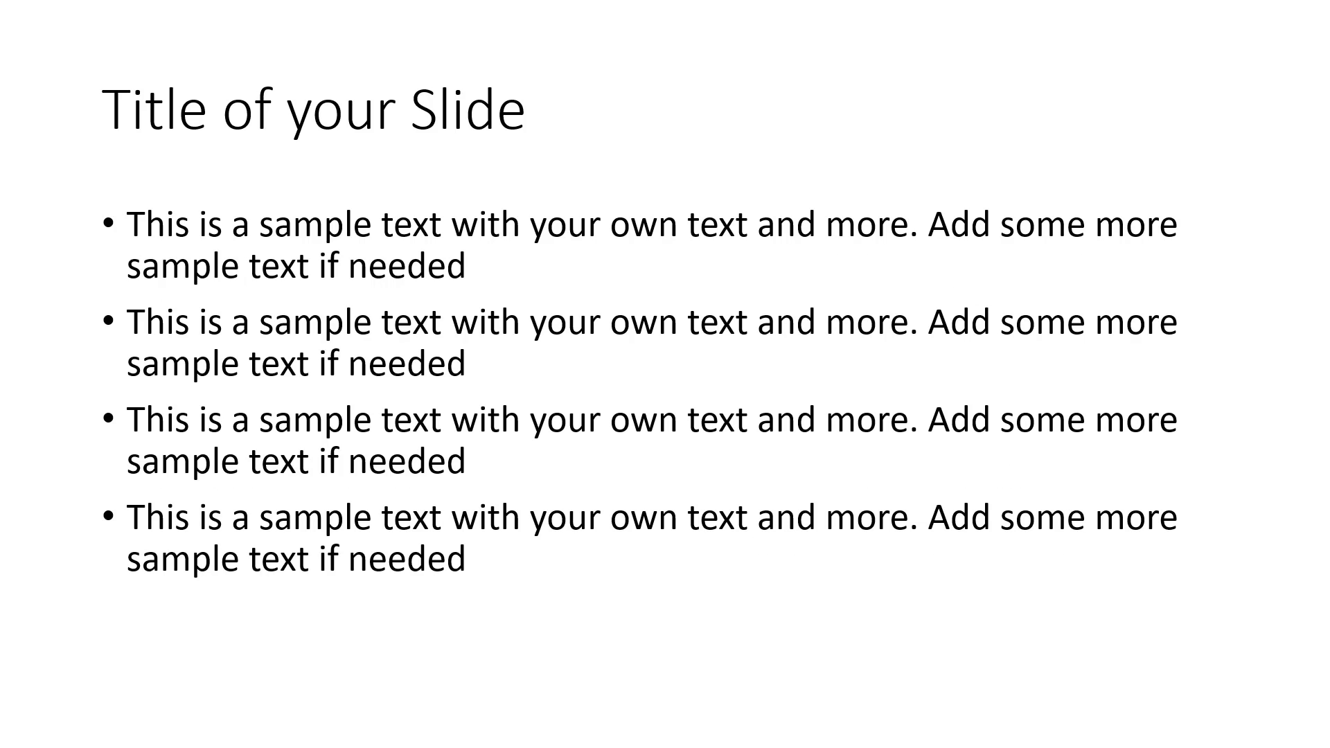
key(Left)
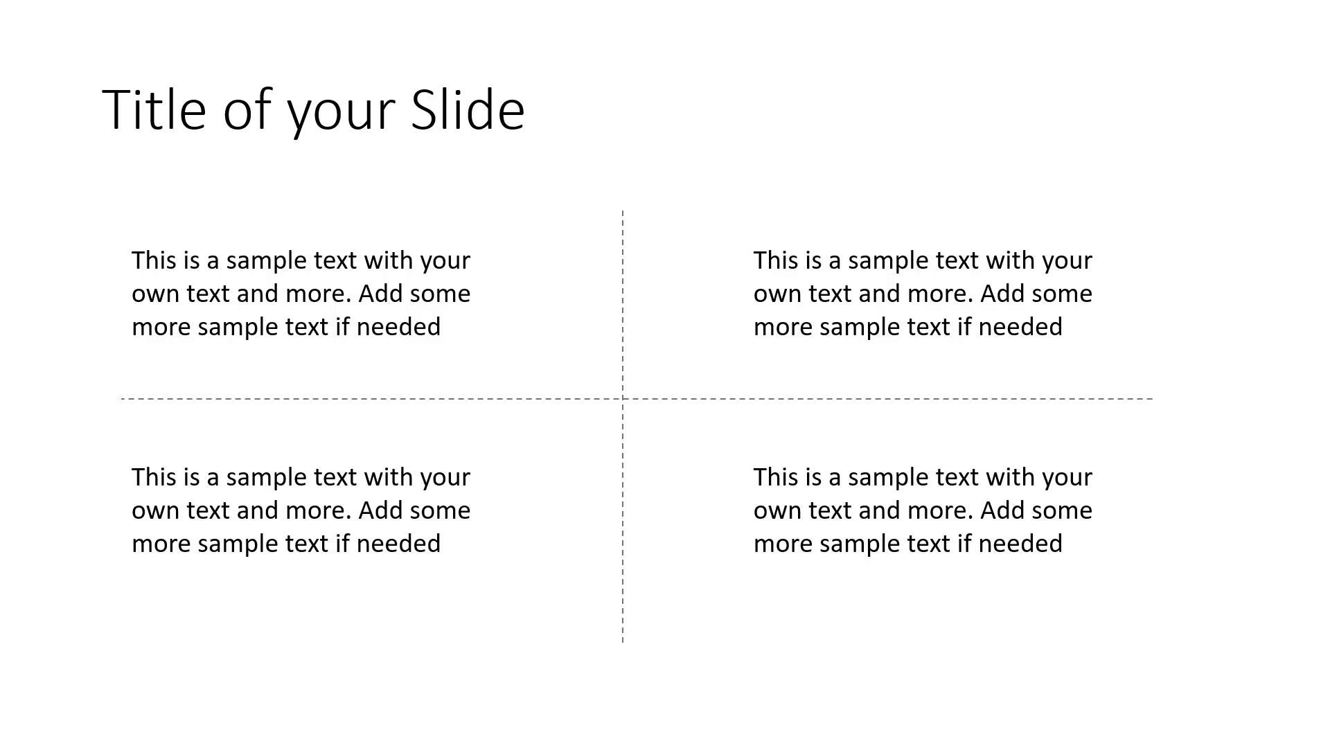
click(1135, 401)
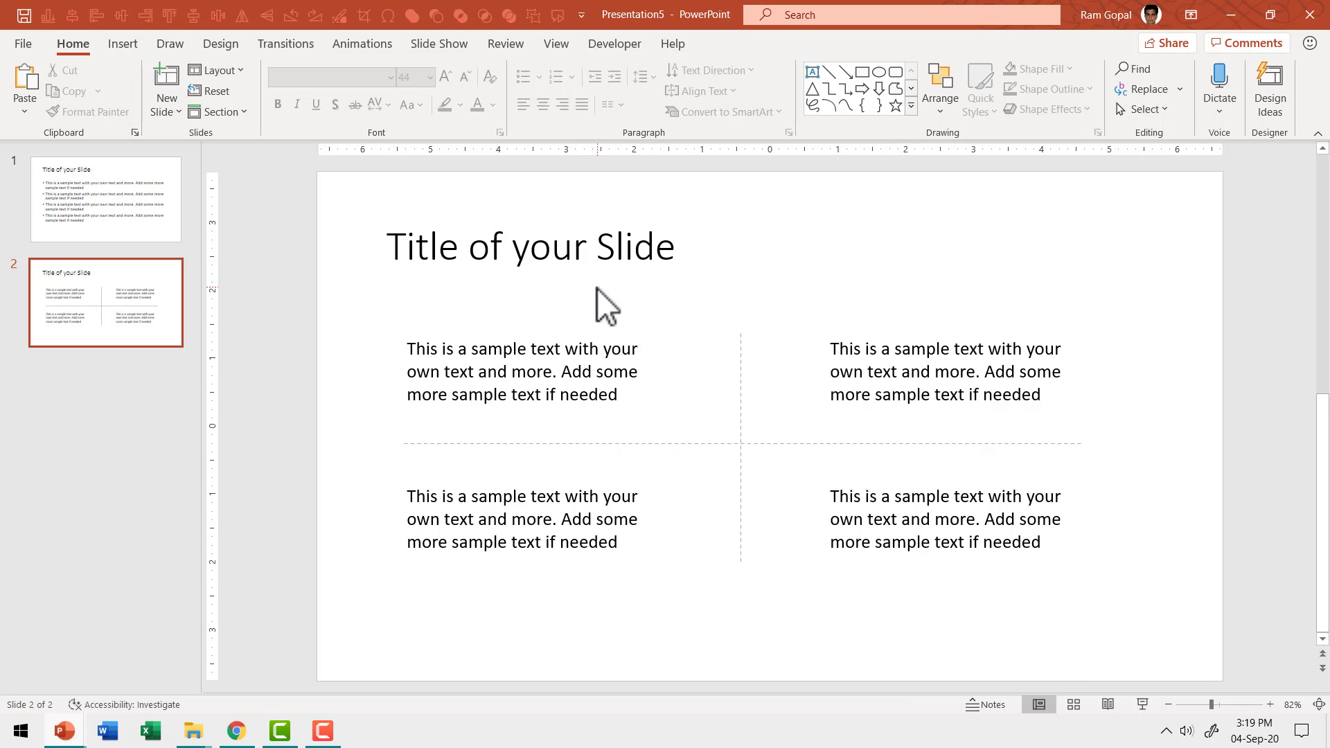
Step: Select slide 2's whole title box and apply the Tw Cen MT Condensed Extra Bold font
click(615, 249)
click(671, 198)
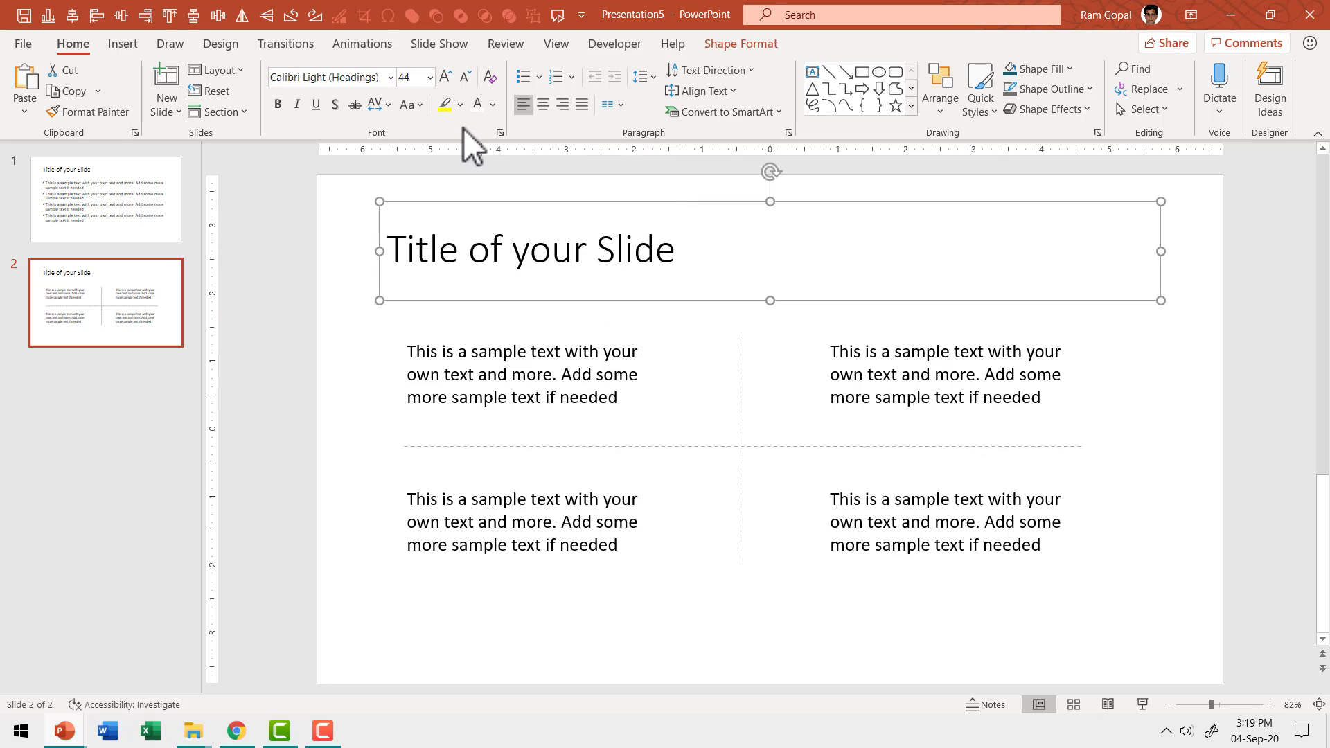
click(392, 77)
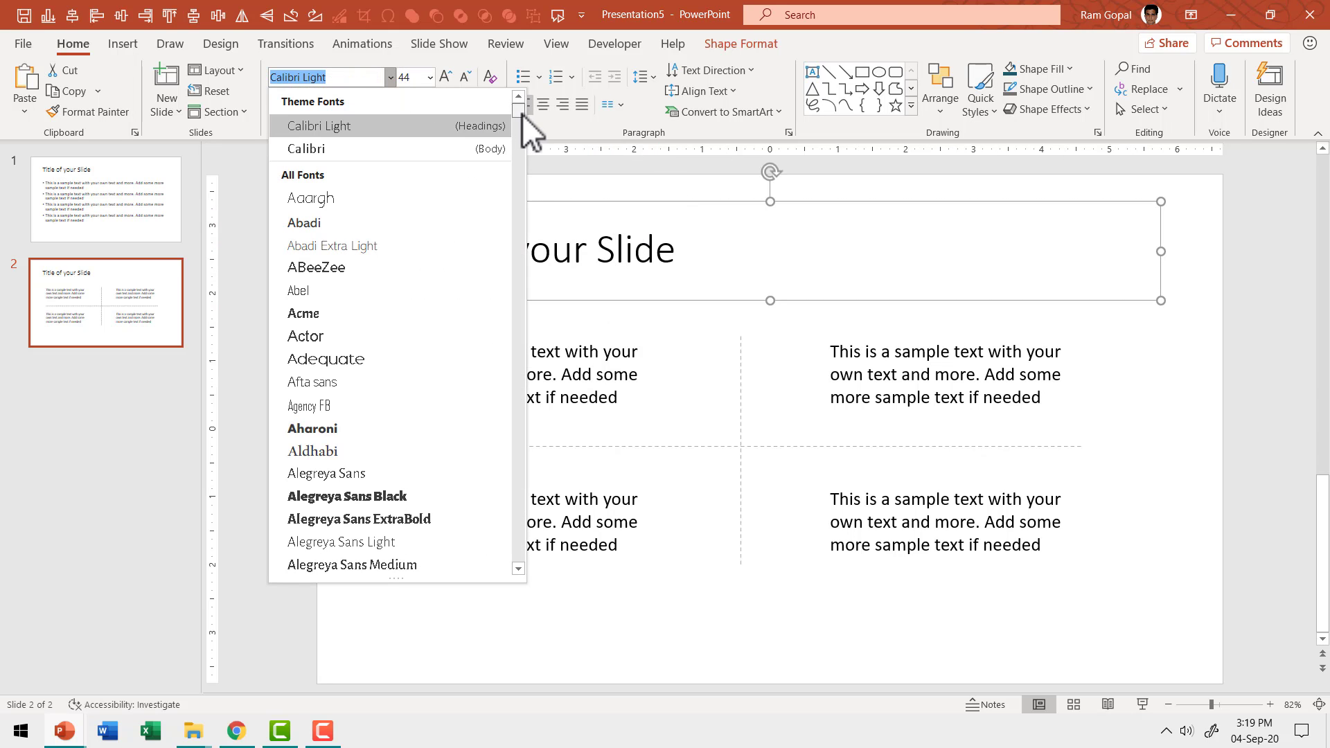
scroll(523, 201, down, 20)
scroll(523, 460, down, 20)
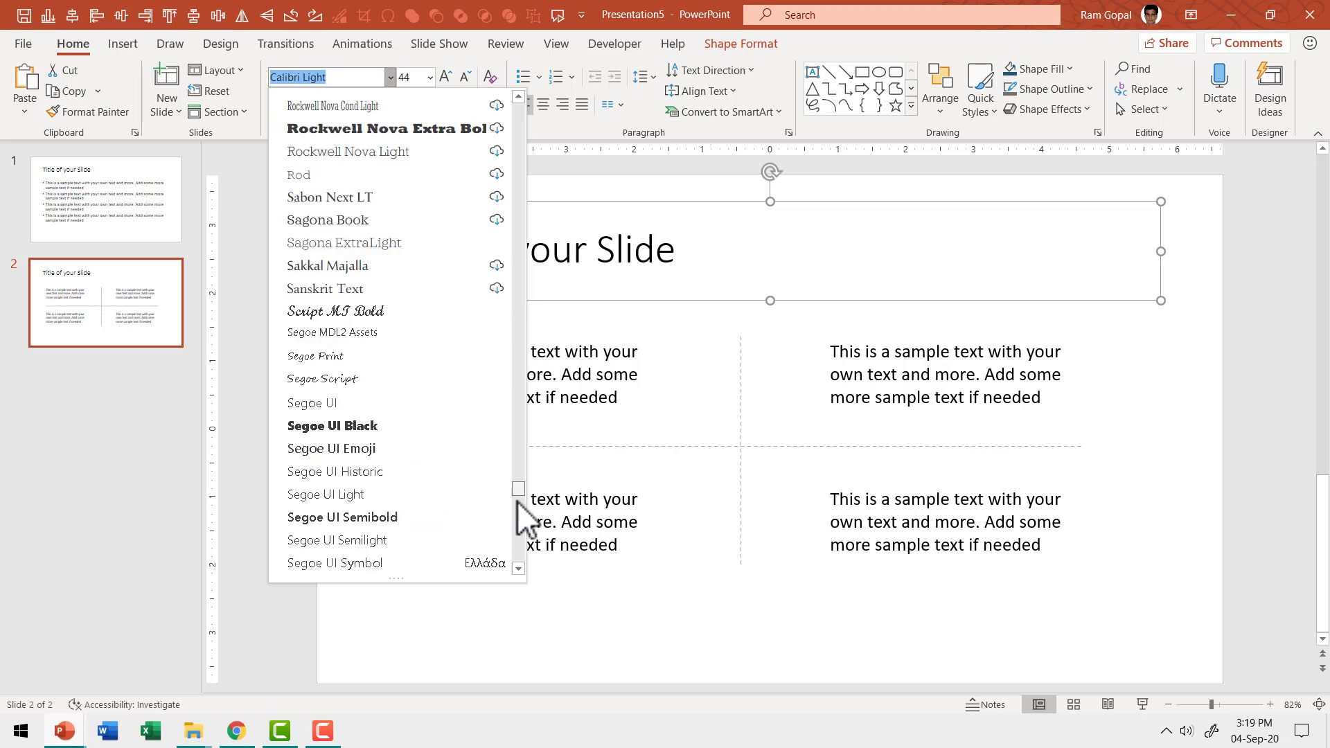
scroll(523, 513, up, 6)
scroll(523, 510, up, 3)
scroll(525, 516, down, 6)
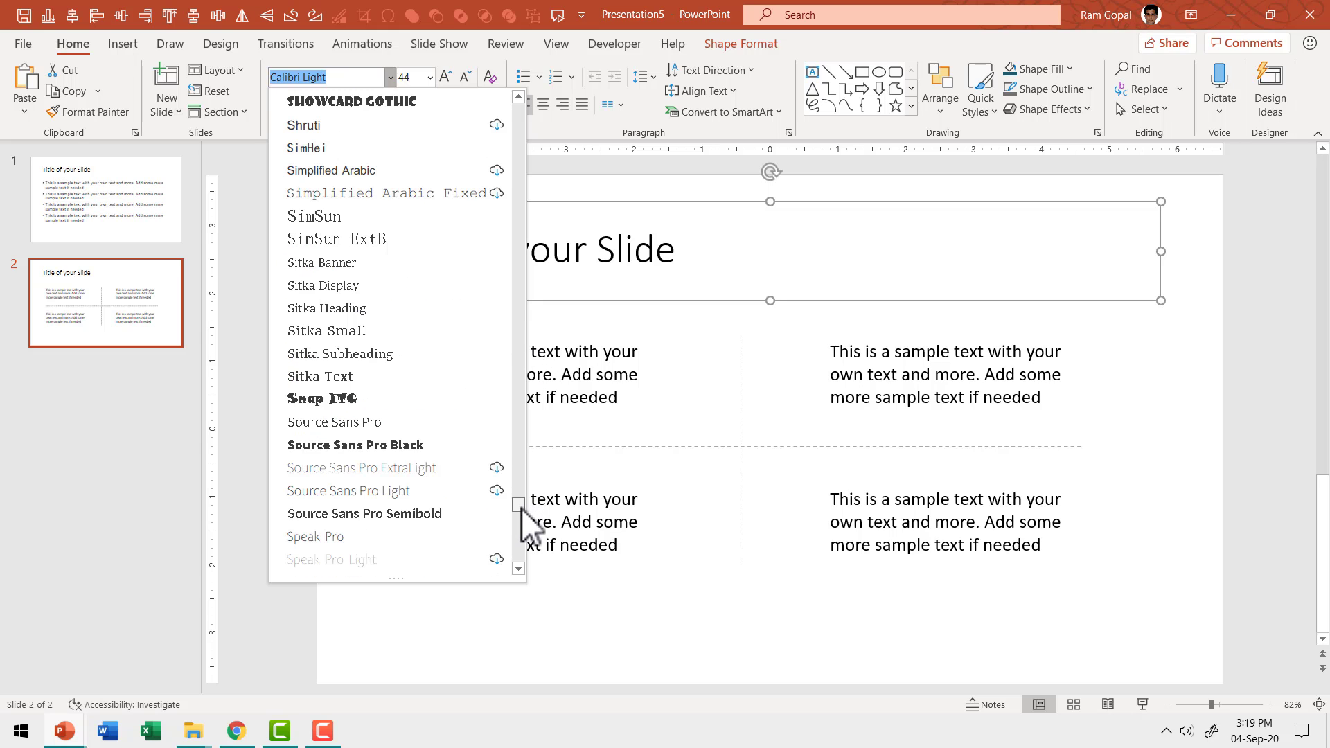
scroll(523, 530, down, 15)
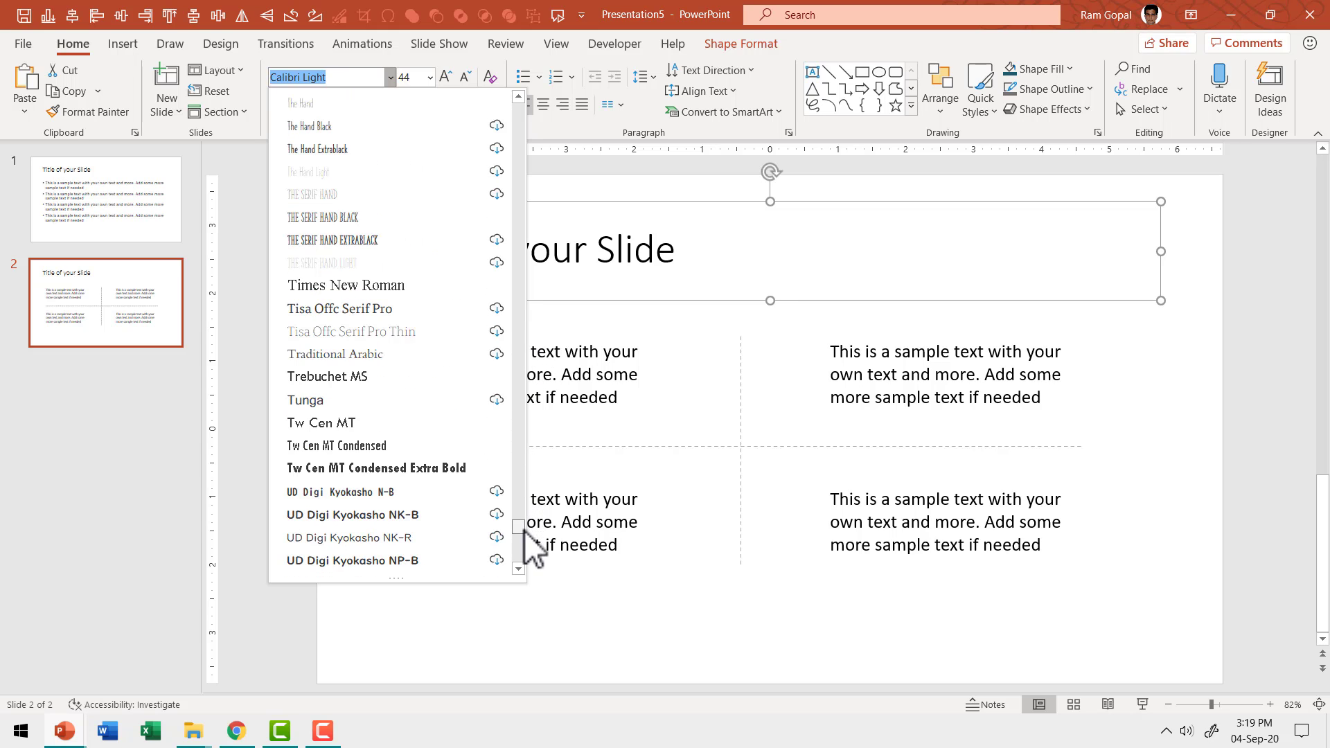
click(435, 471)
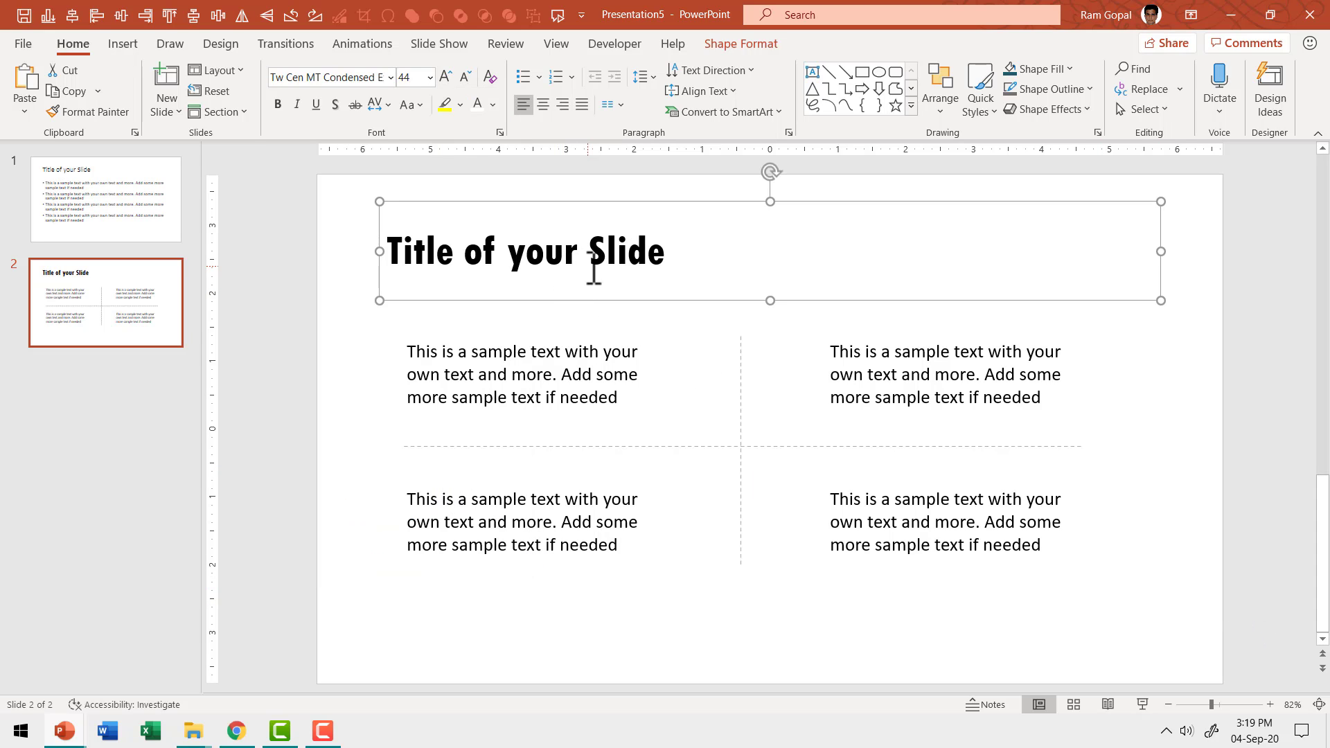
Step: Draw a rectangle spanning the top of the slide and remove its outline
click(841, 634)
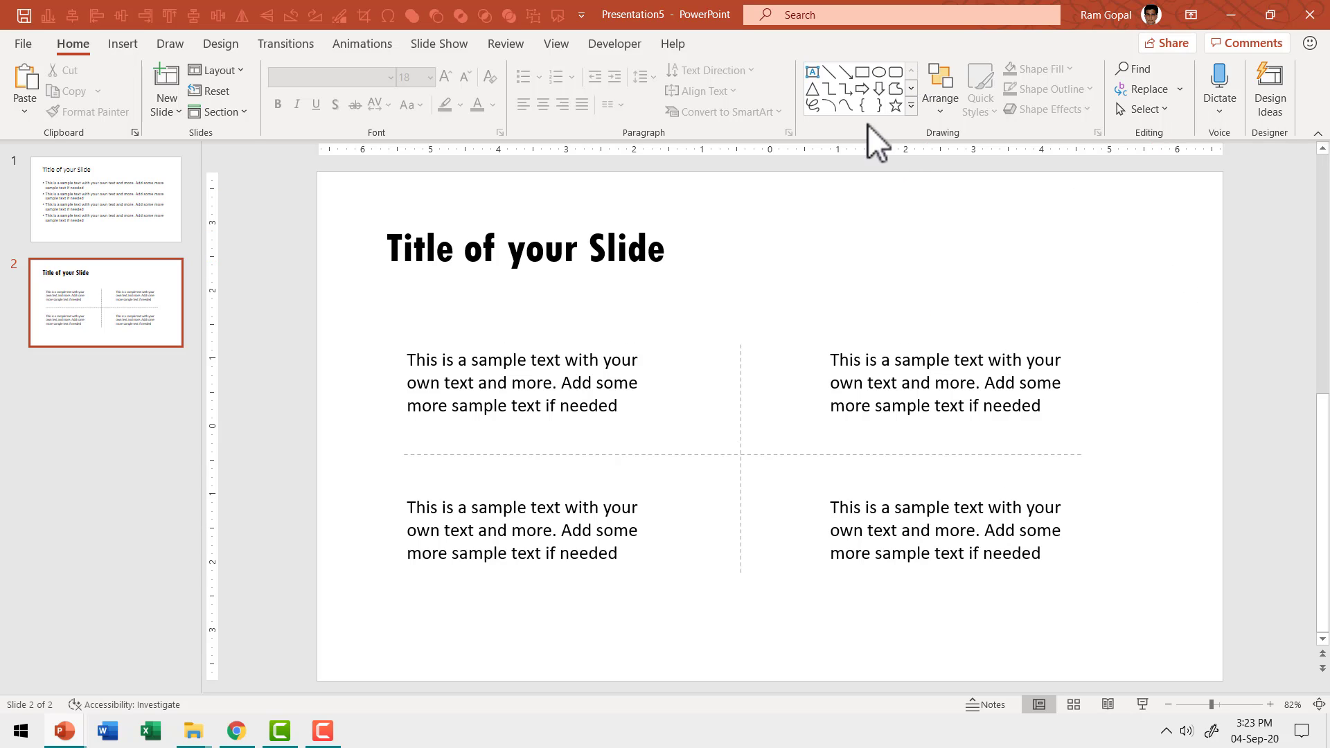
click(862, 70)
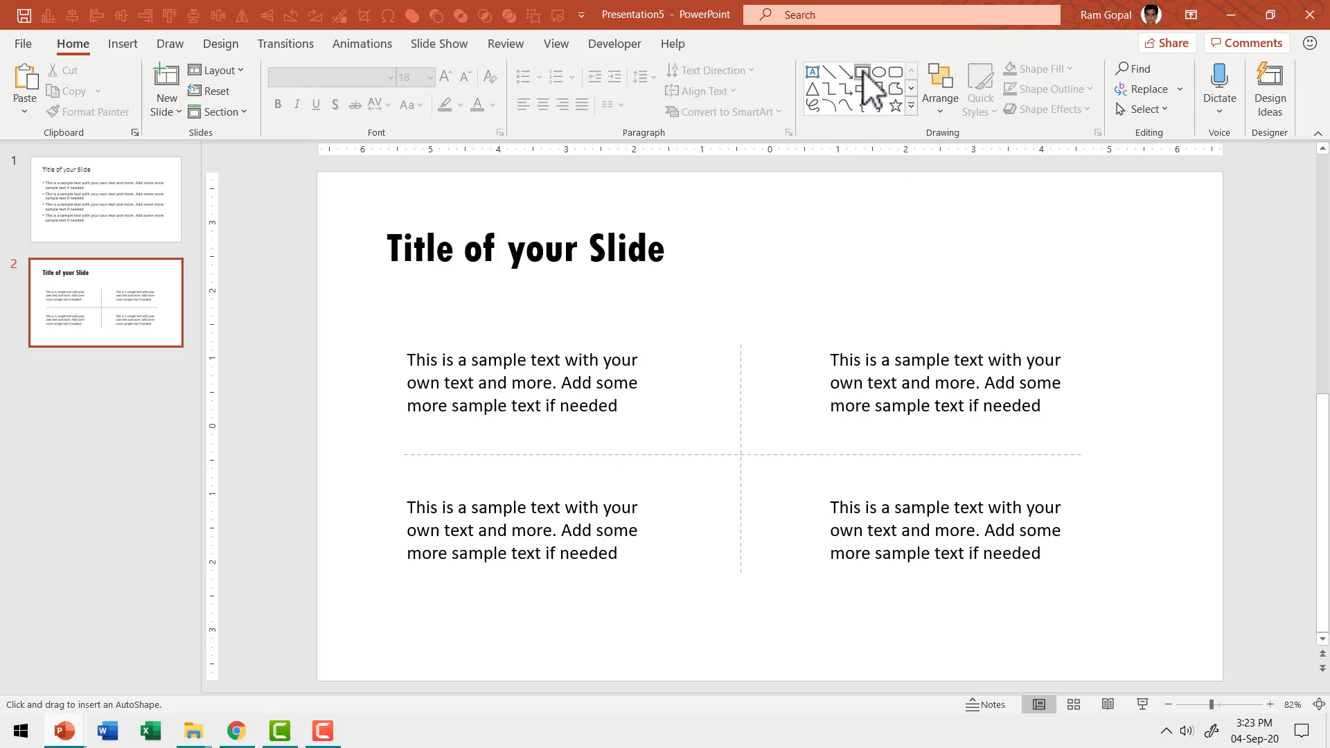
drag(318, 208, 1217, 297)
click(658, 86)
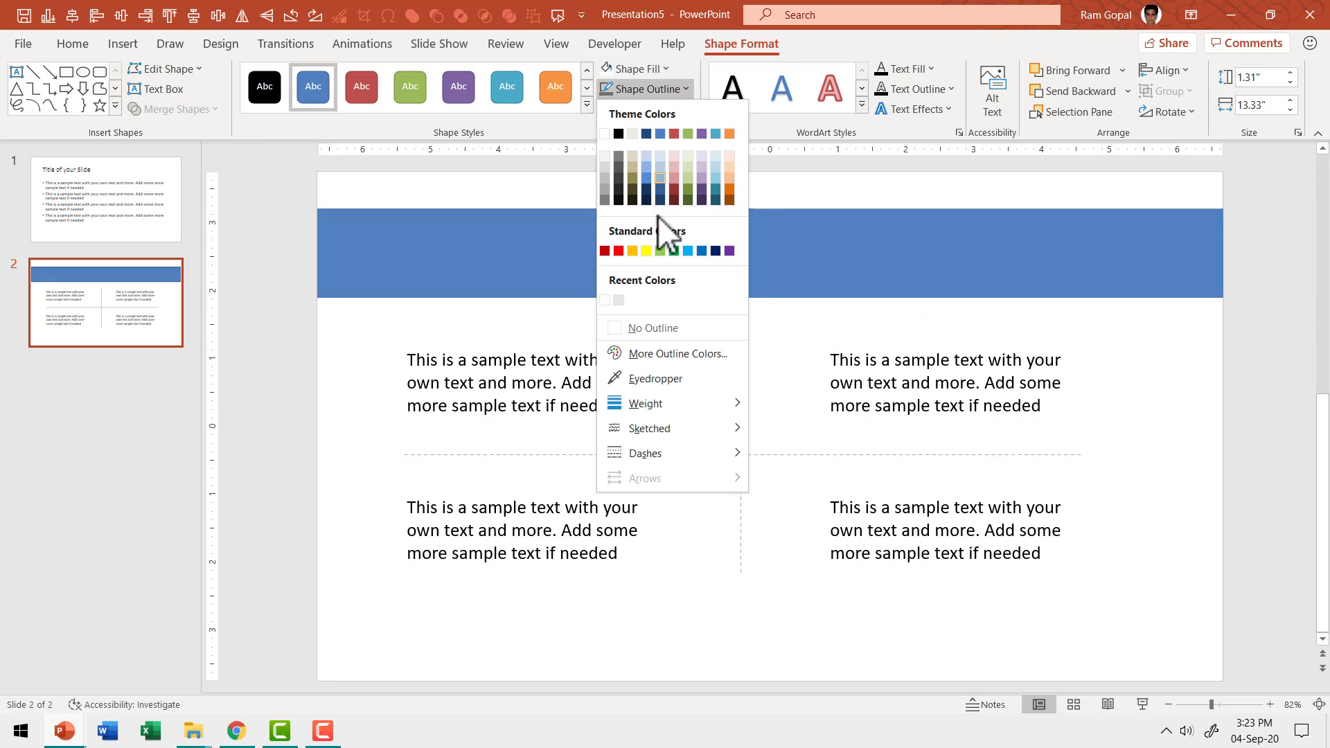
click(658, 327)
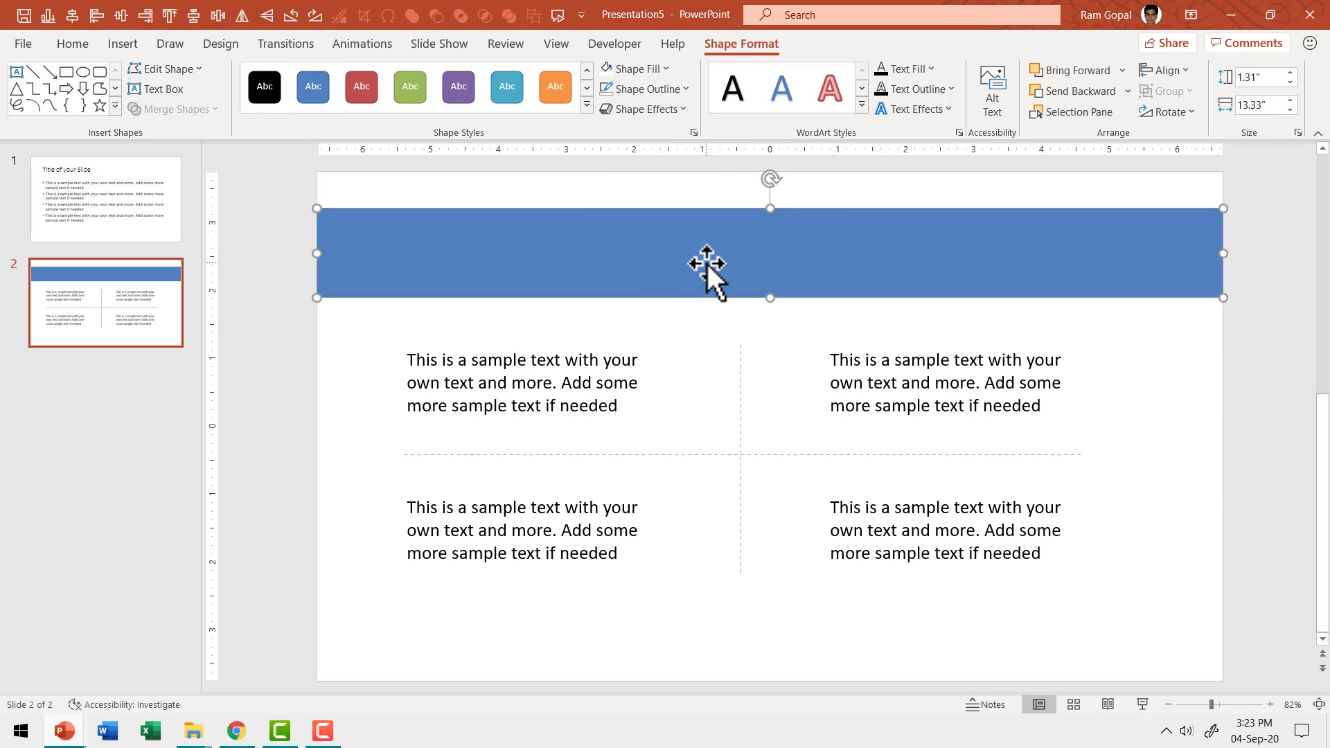
Step: Fill the banner with teal and apply a dark gradient variation
click(653, 68)
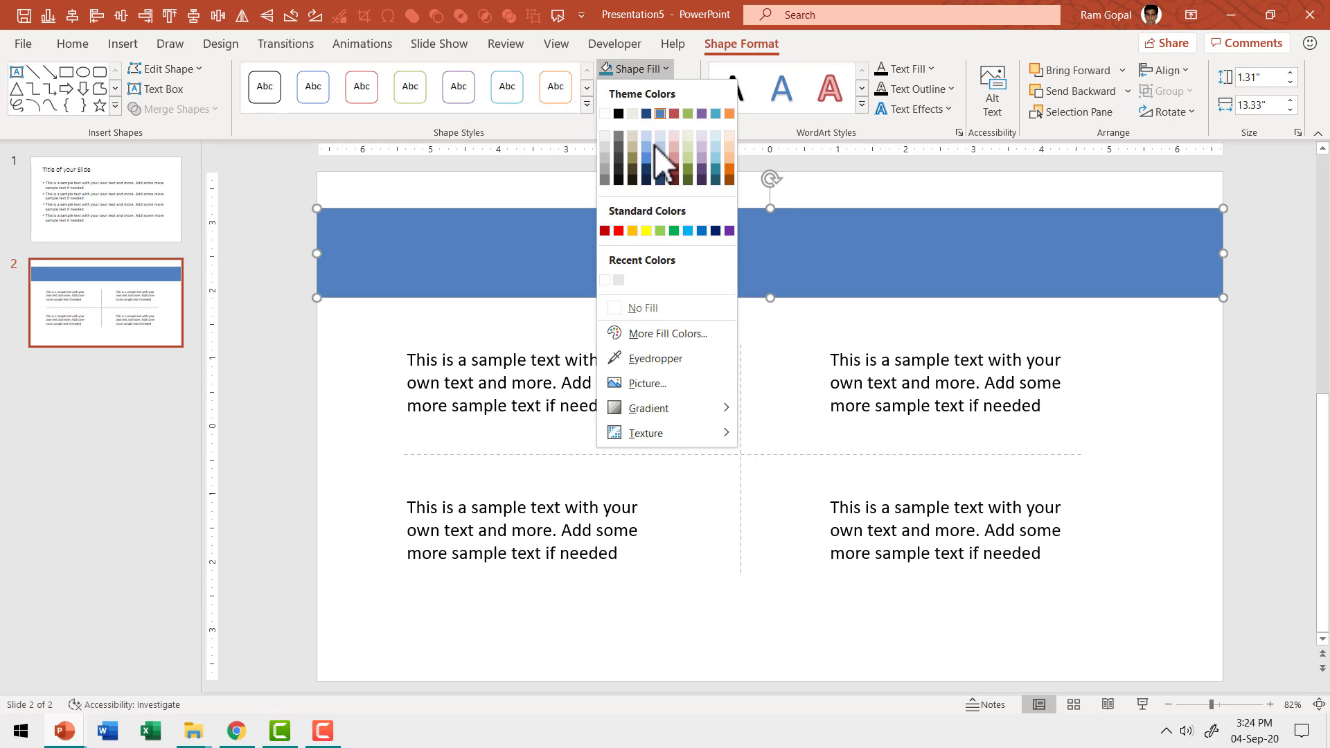
click(716, 170)
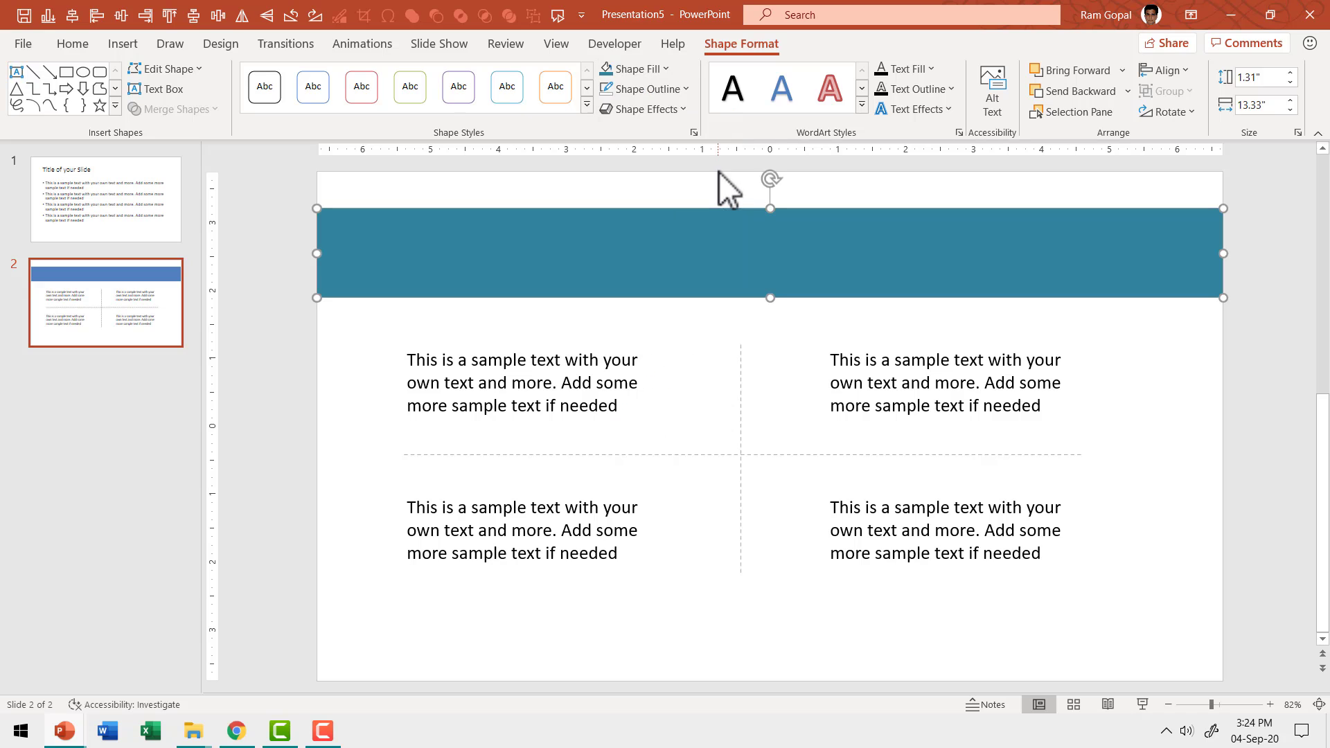
click(649, 68)
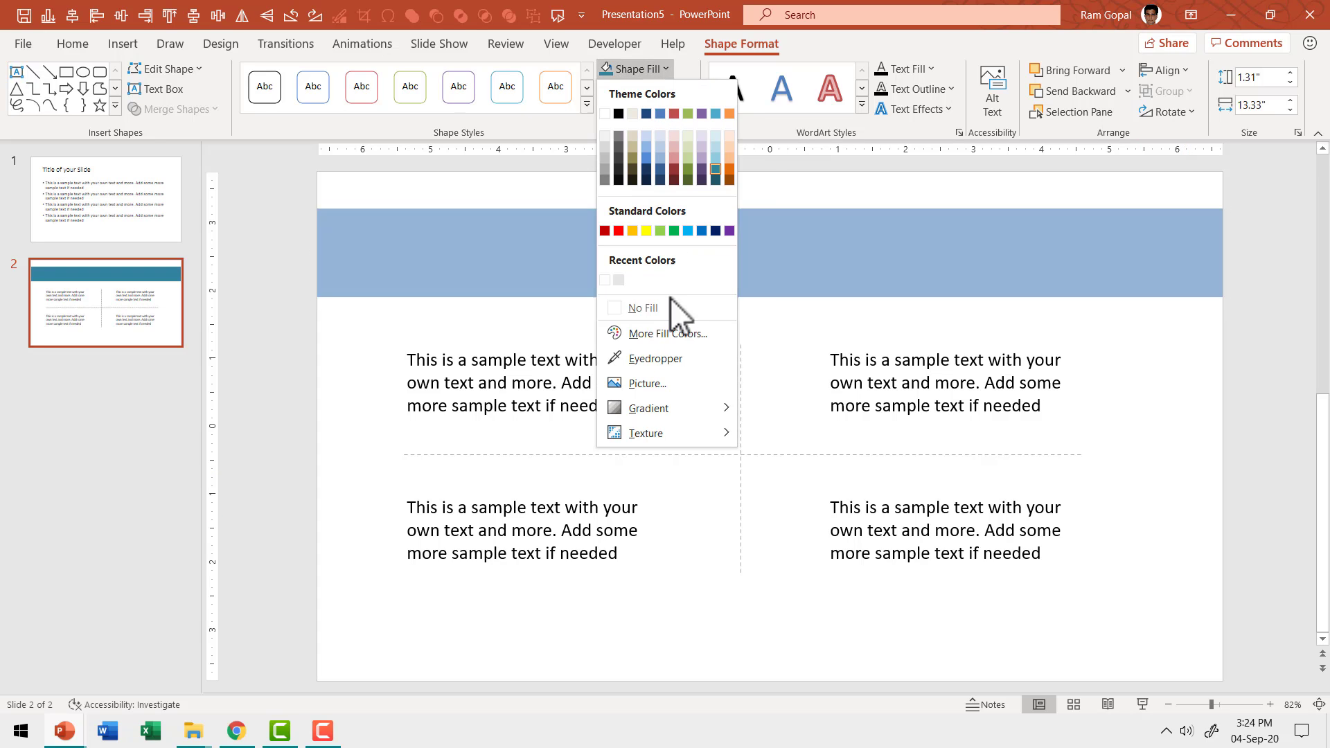
mouse_move(644, 412)
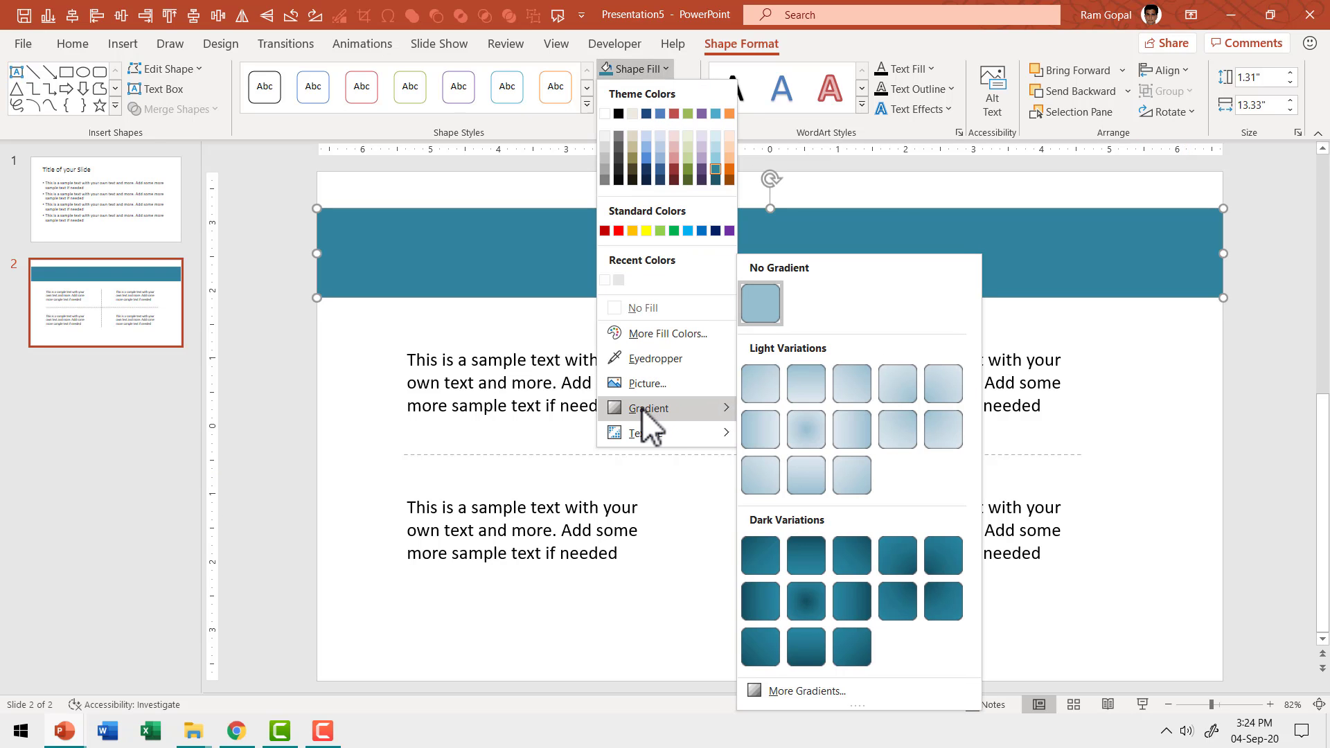
click(760, 603)
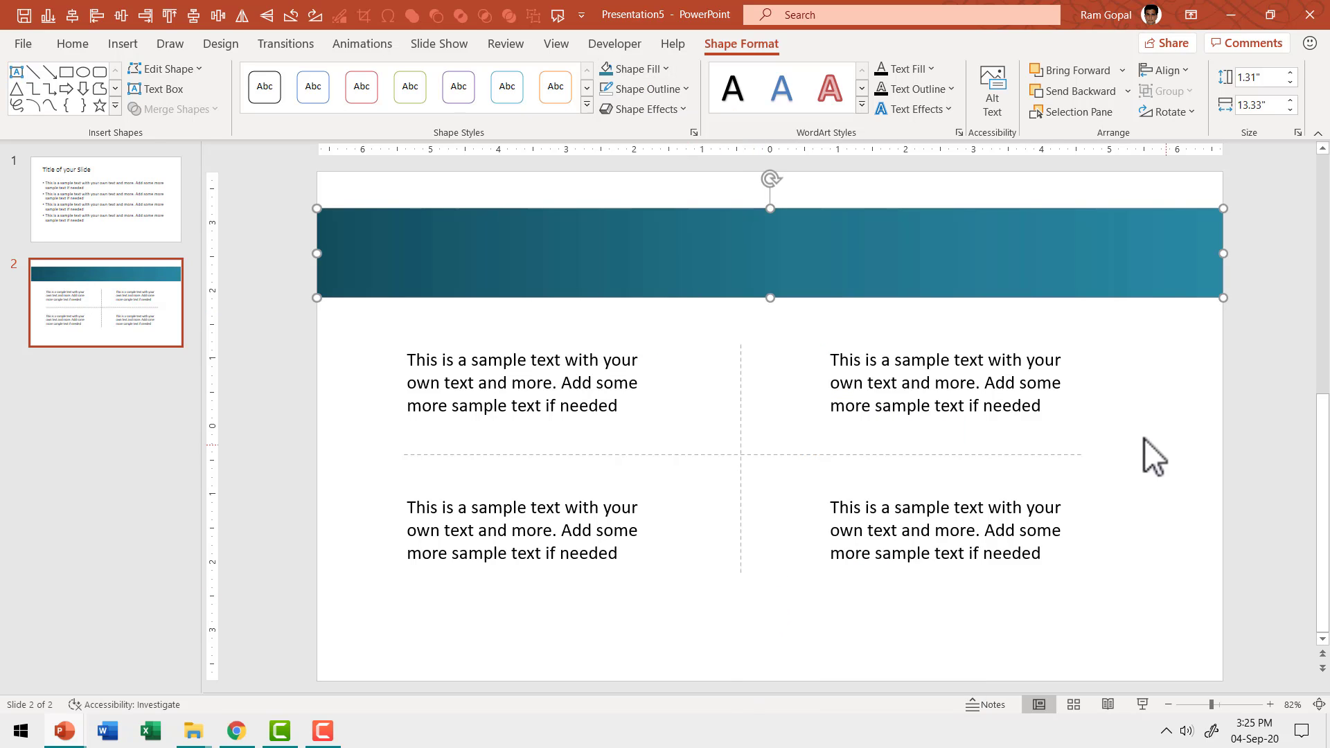
Step: Send the teal banner behind the title and make the title text white
right_click(1070, 239)
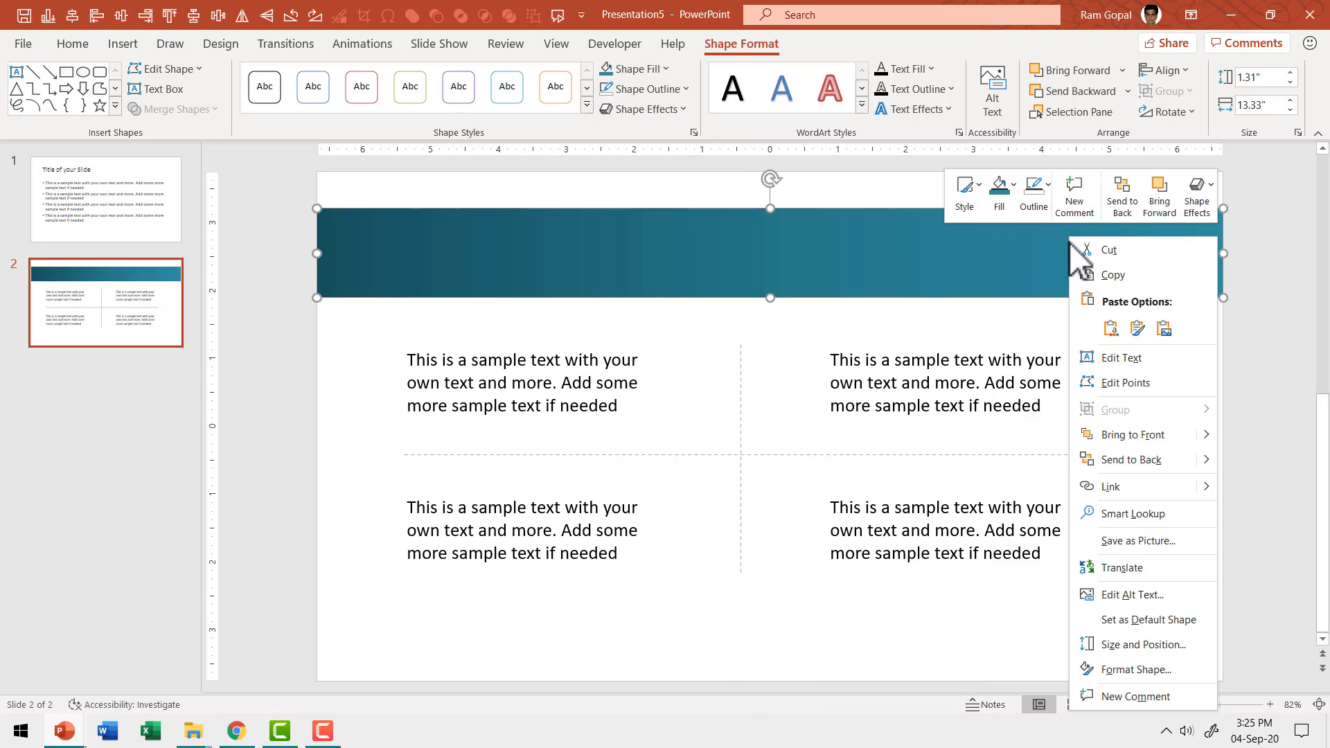
click(1121, 462)
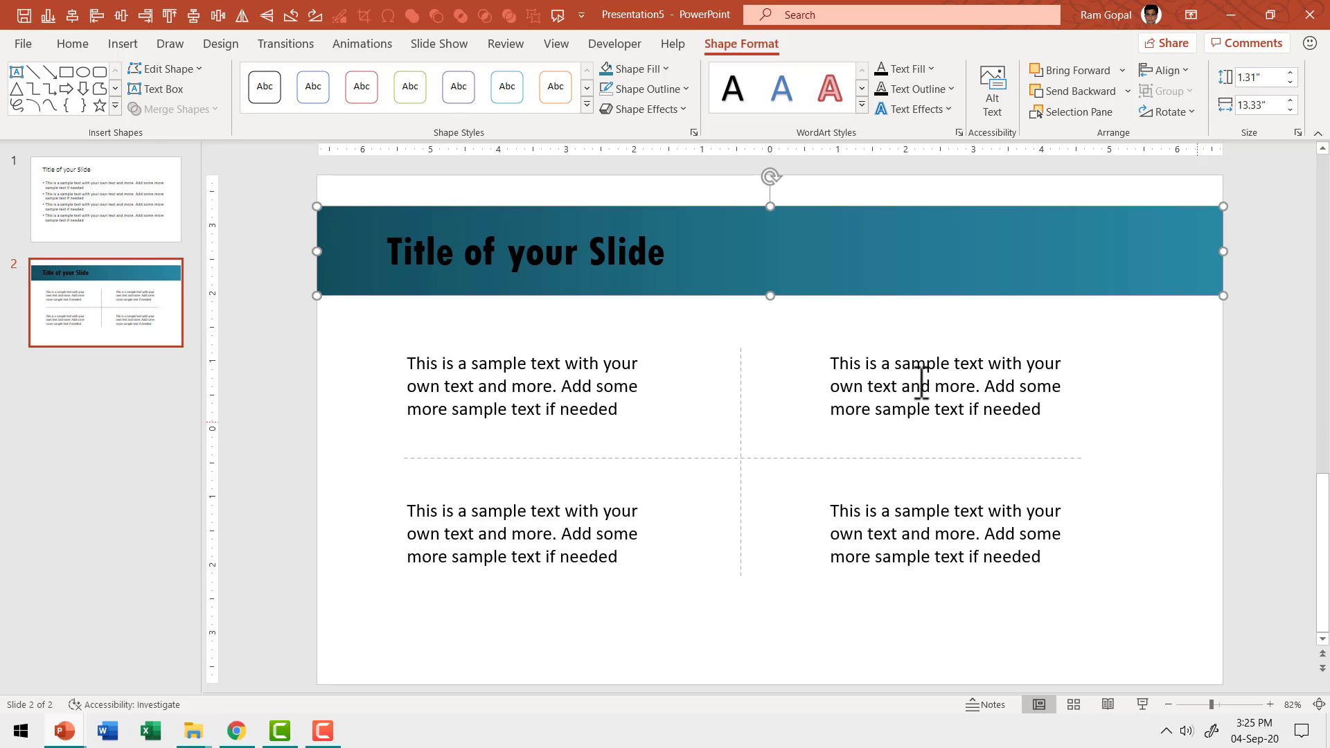
click(411, 254)
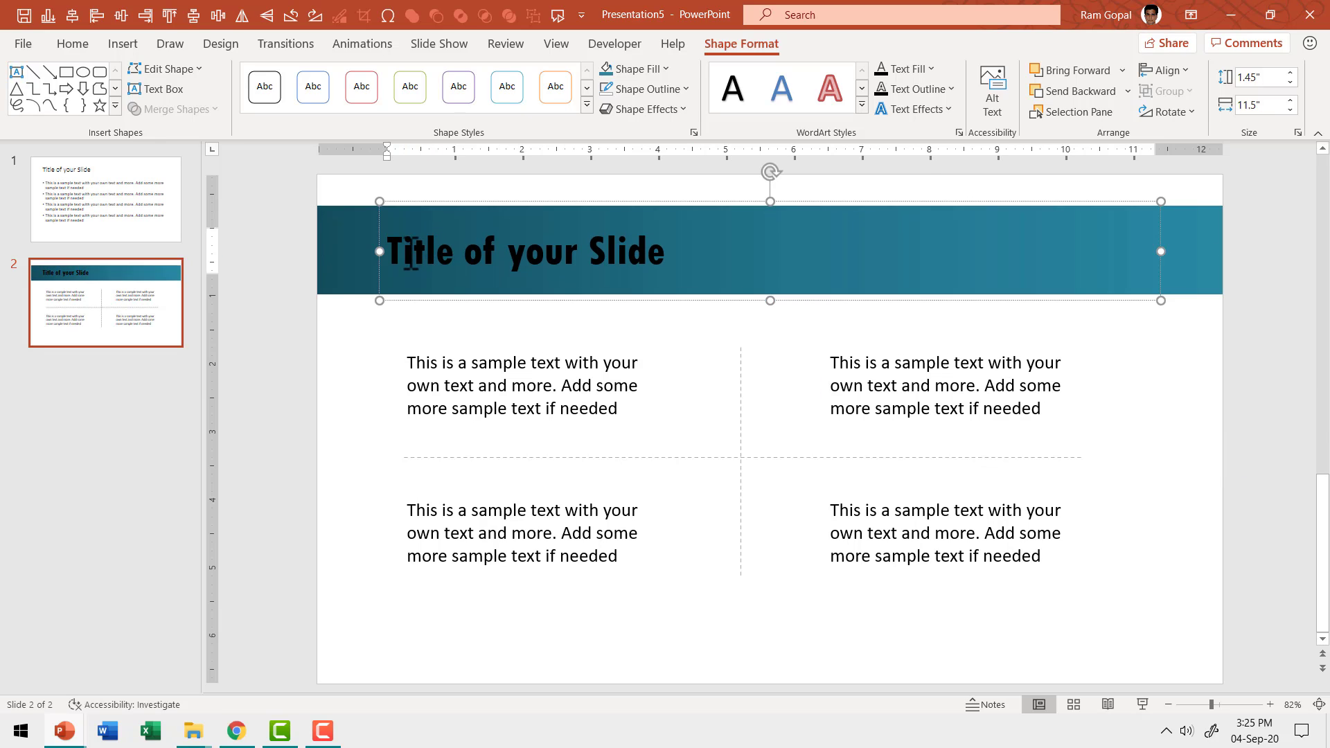
click(379, 200)
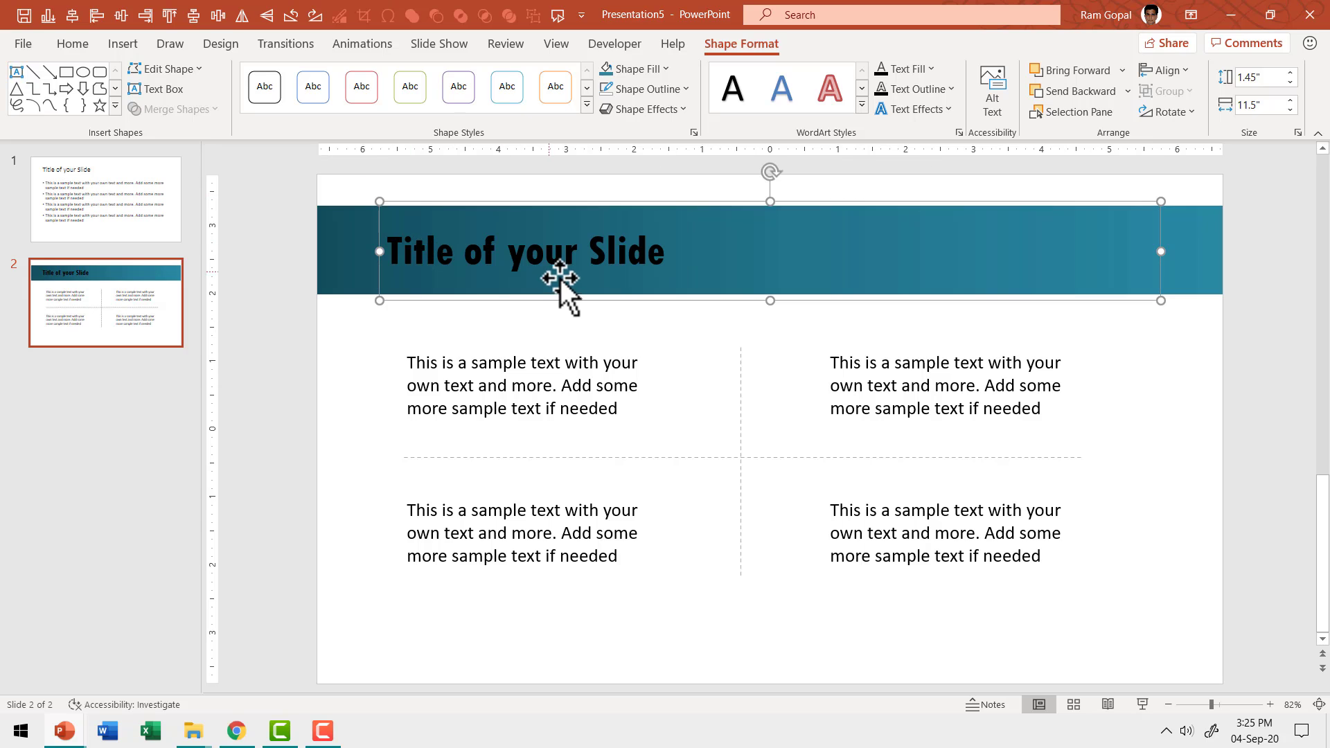
click(75, 43)
click(495, 105)
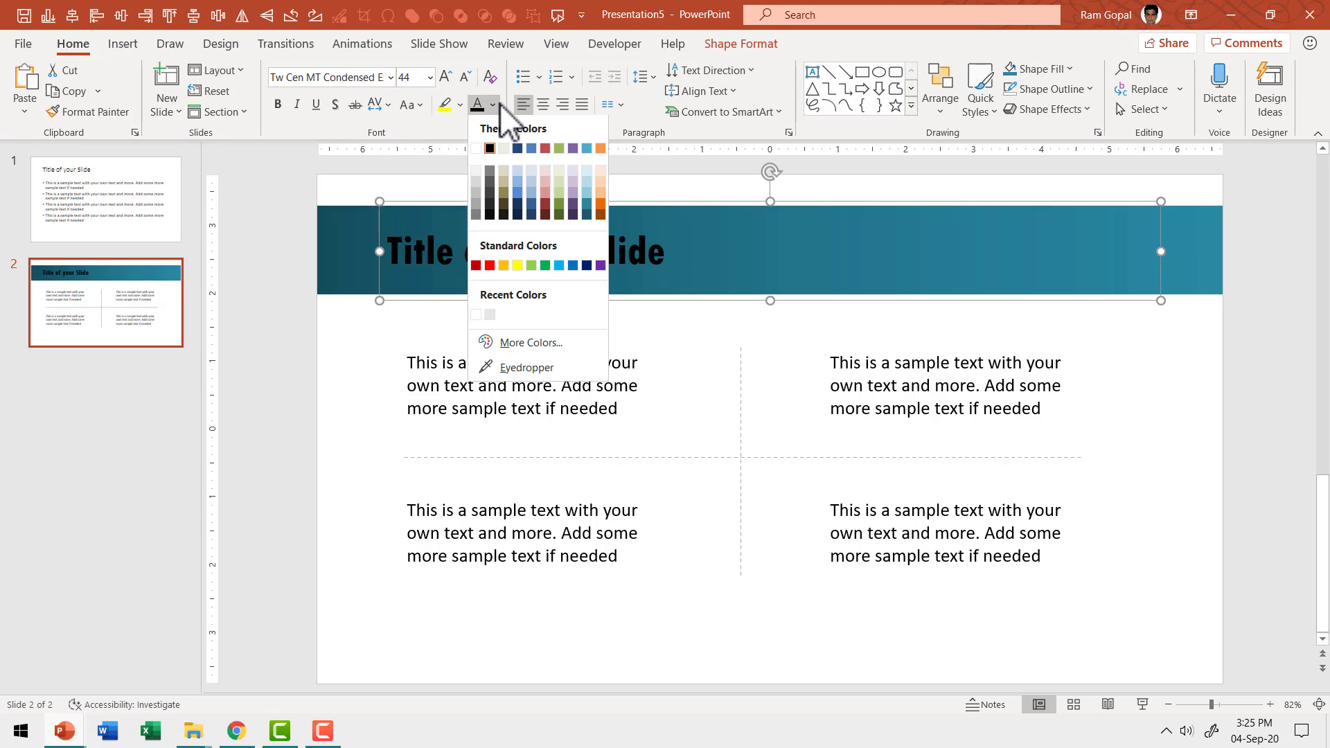
click(475, 149)
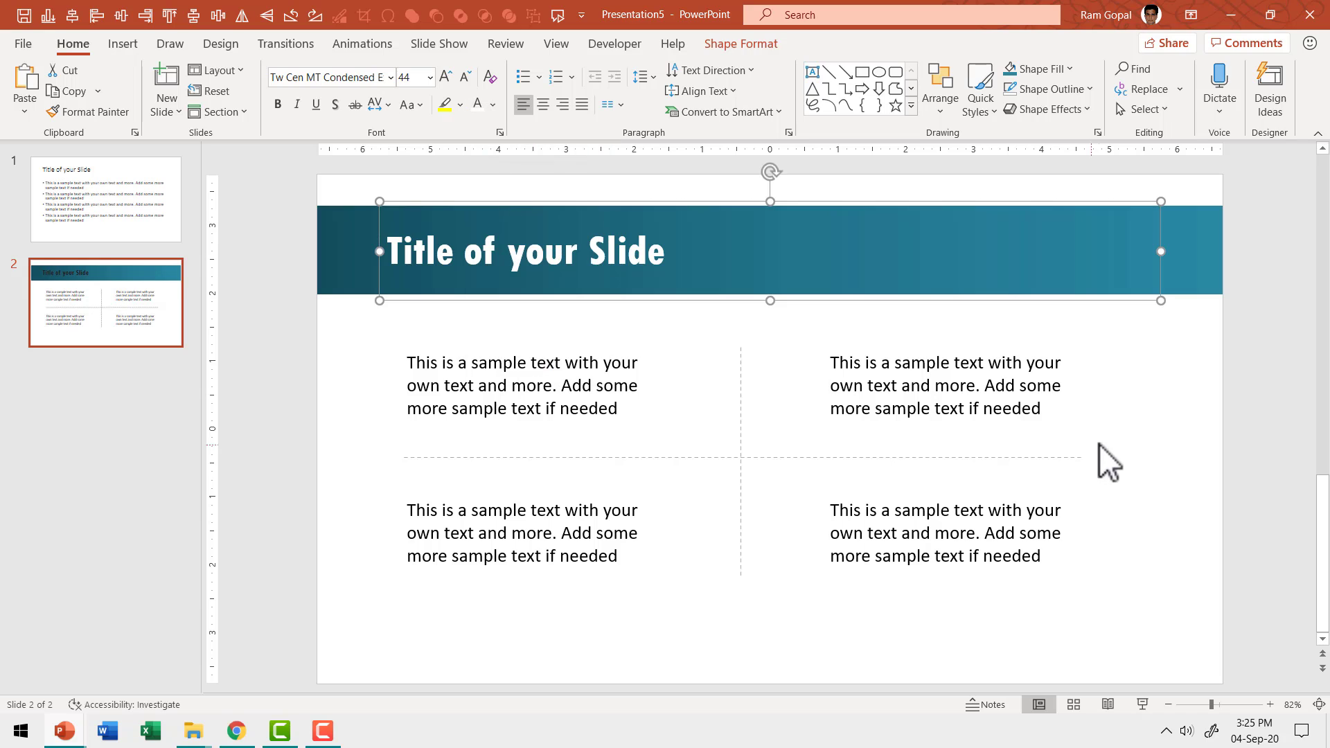
Step: Preview the banner slide in the full-screen slide show
key(shift+F5)
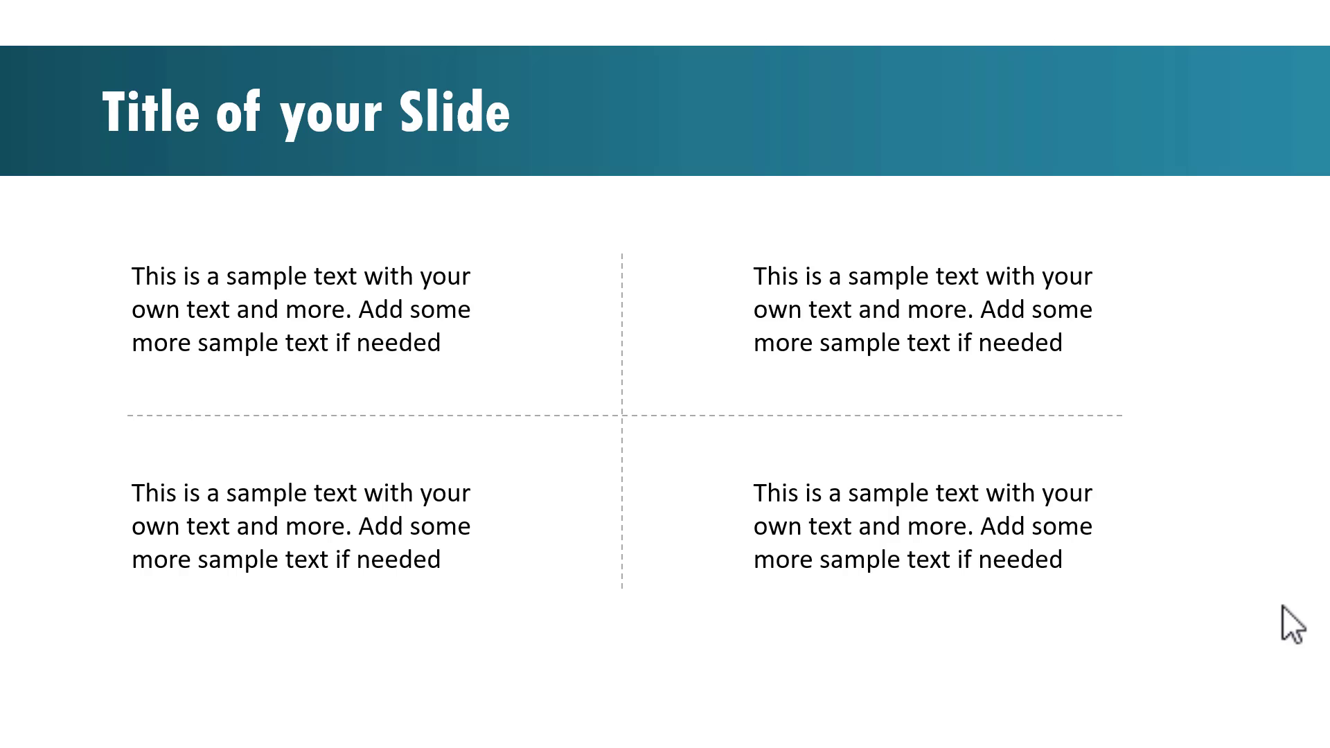
key(Left)
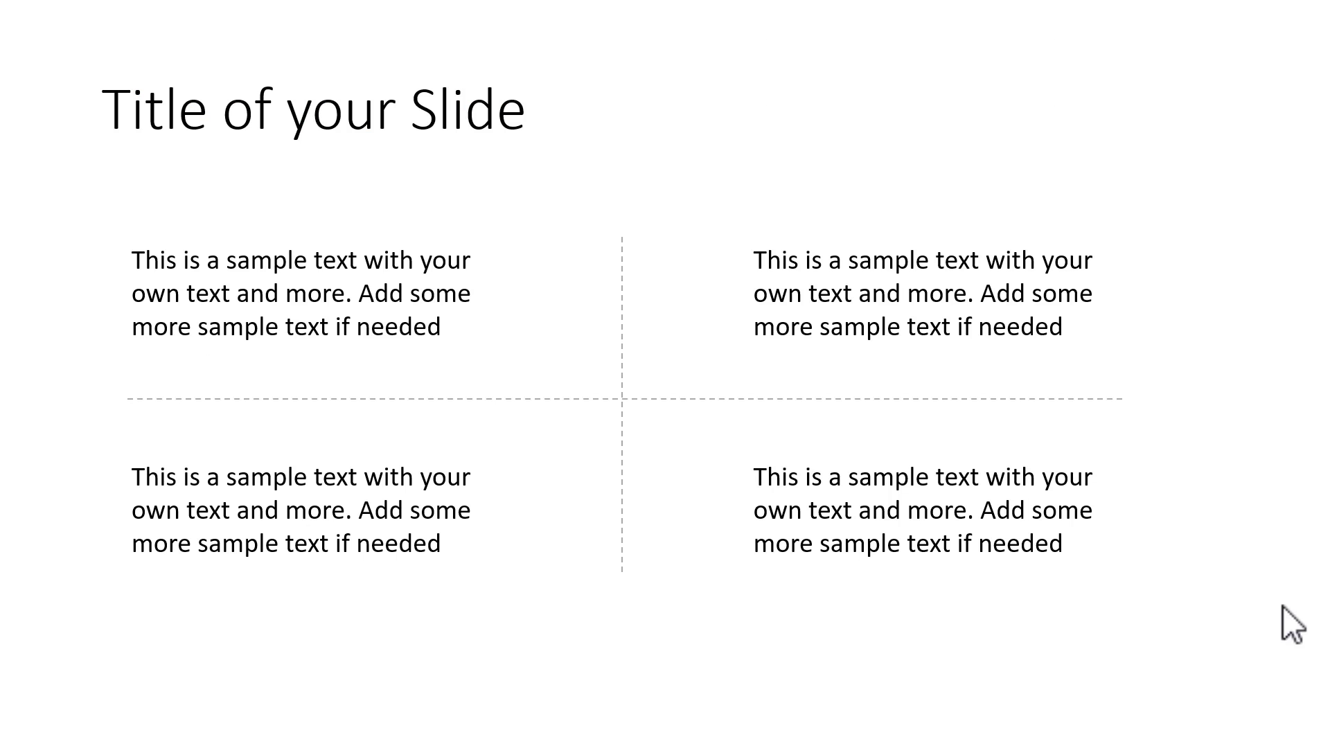
key(Right)
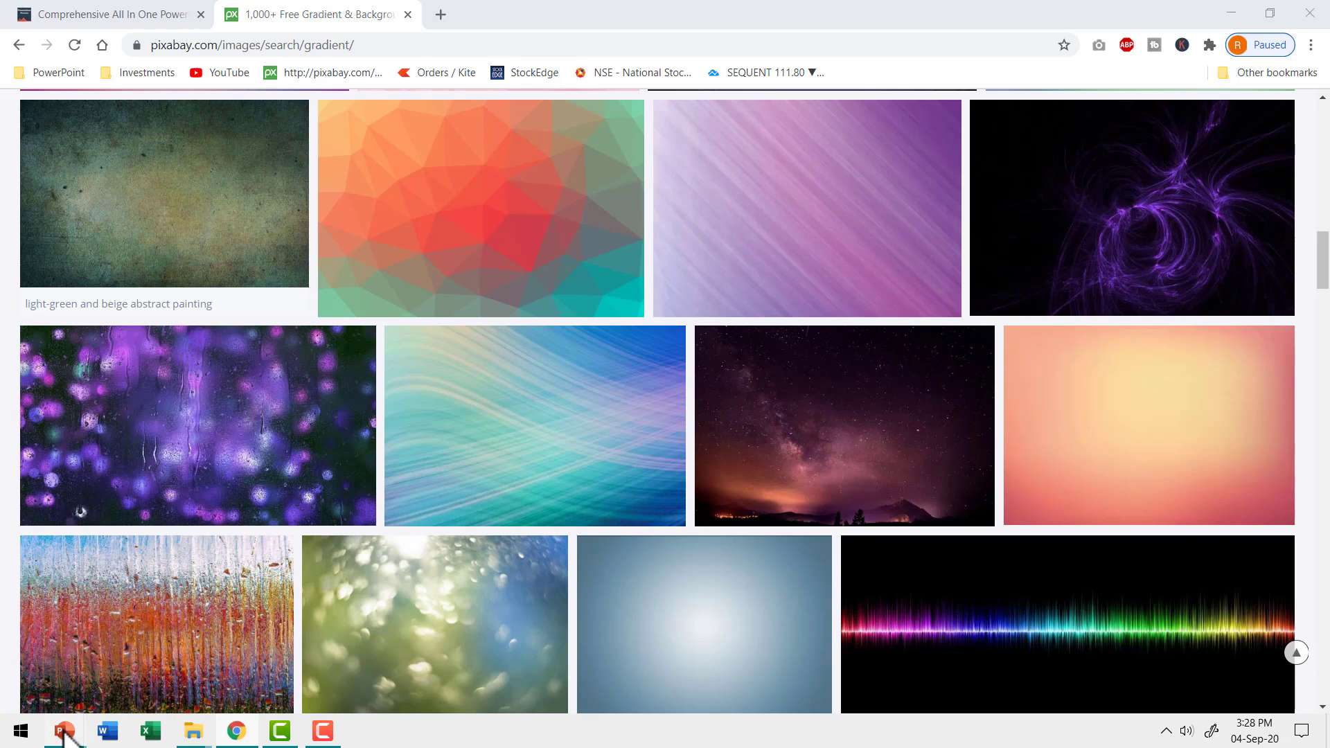
Step: Switch back from Chrome to the PowerPoint presentation
mouse_move(64, 730)
click(252, 673)
Step: Paste the wave picture onto slide 3 and crop it to a thin strip
right_click(1193, 357)
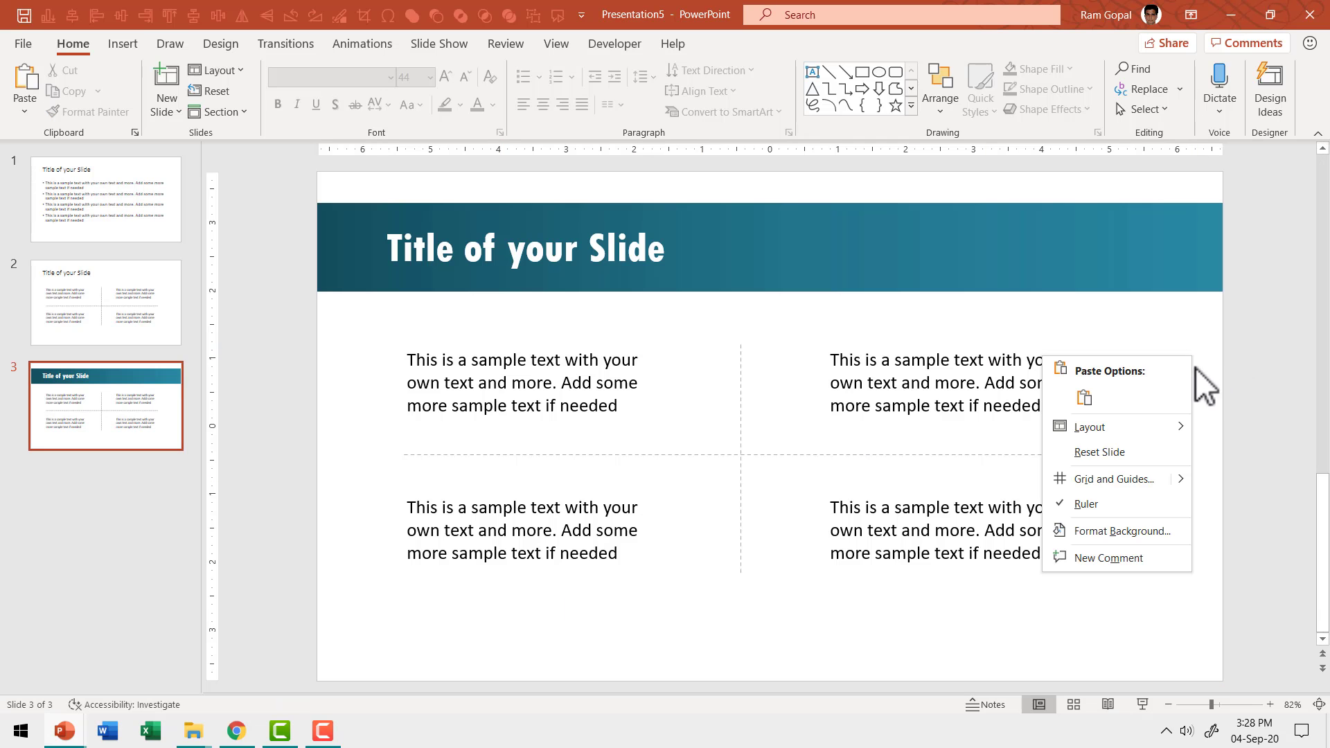
click(1083, 399)
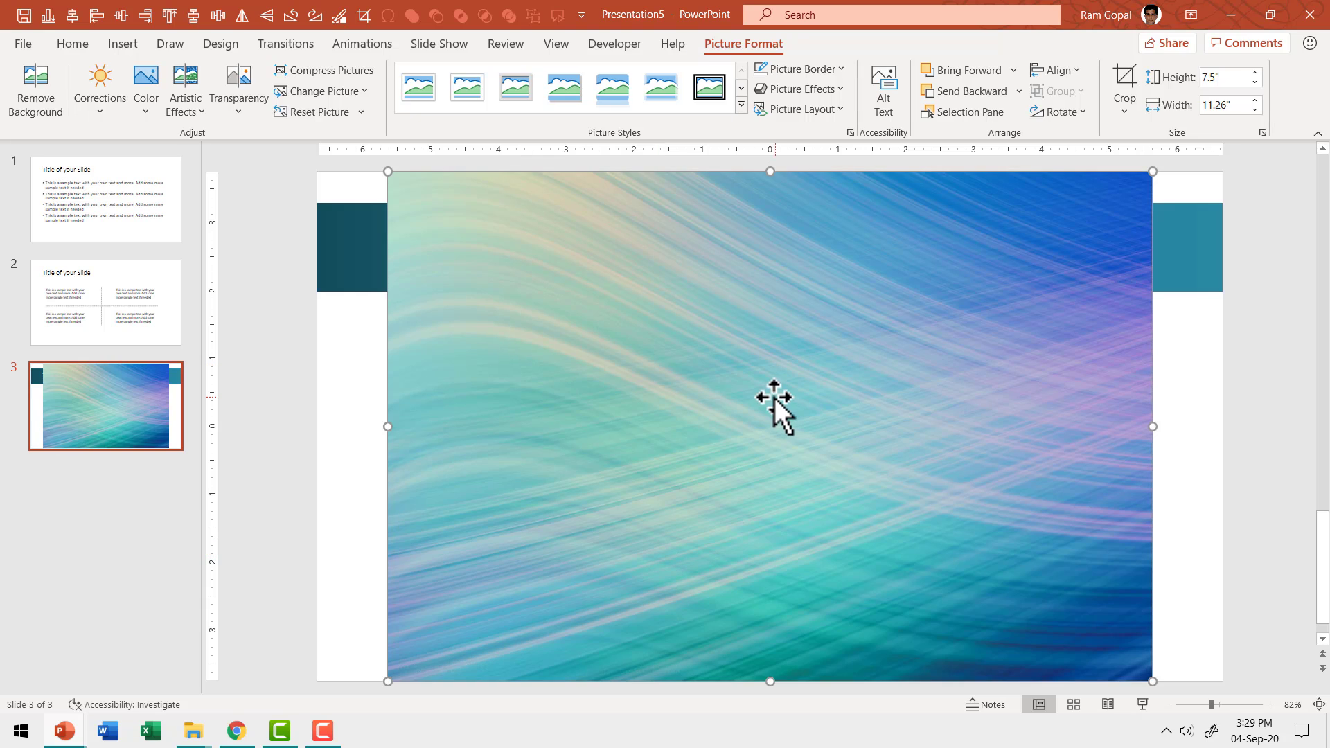
click(1125, 90)
drag(770, 680, 769, 291)
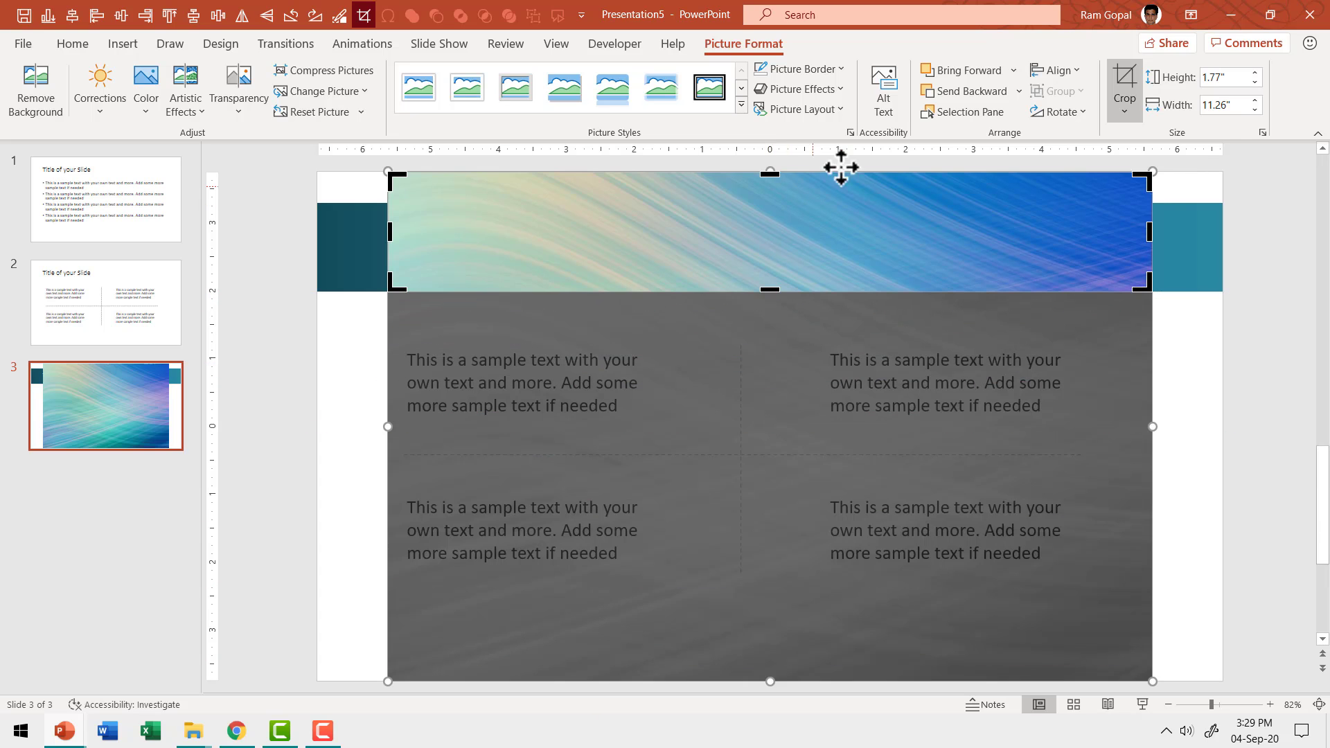
drag(771, 171, 772, 203)
click(1291, 529)
Step: Stretch the strip across the full slide width below the title bar, then cut it
drag(526, 225, 446, 228)
drag(1080, 248, 1222, 247)
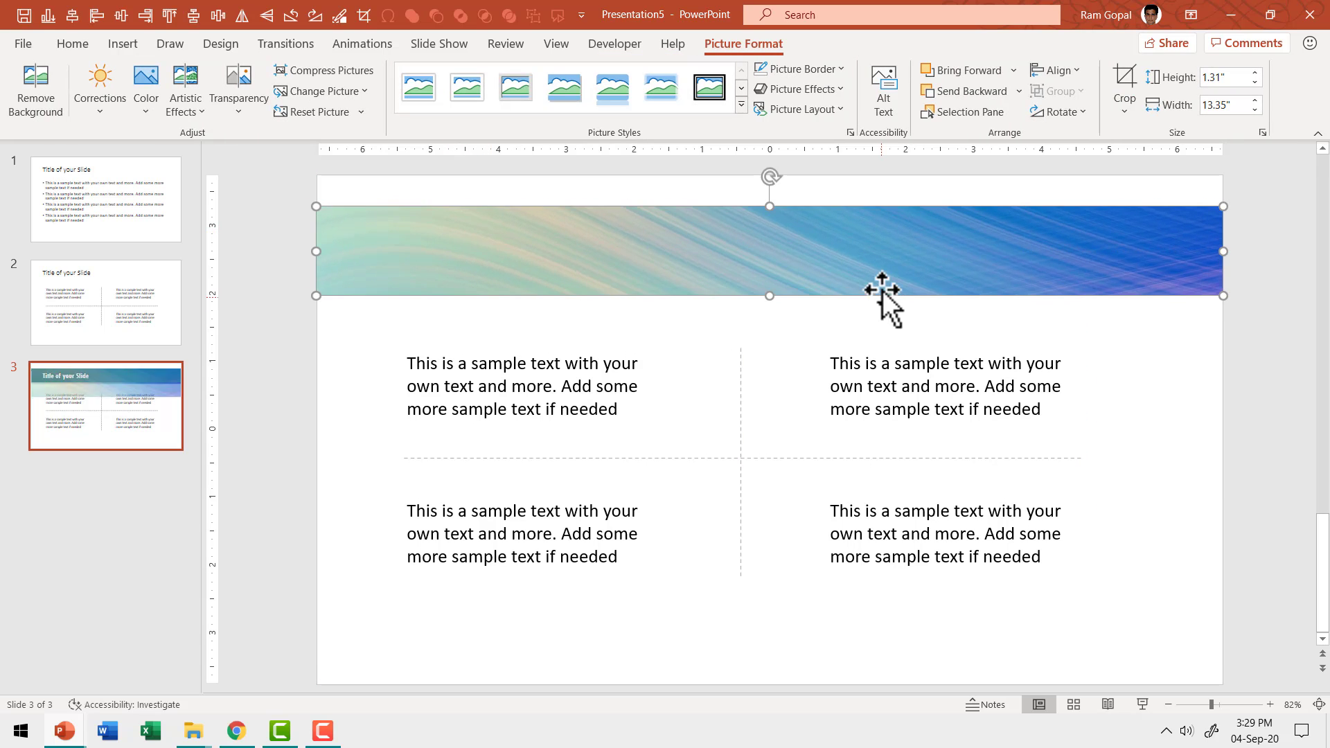
drag(882, 255, 883, 389)
right_click(904, 381)
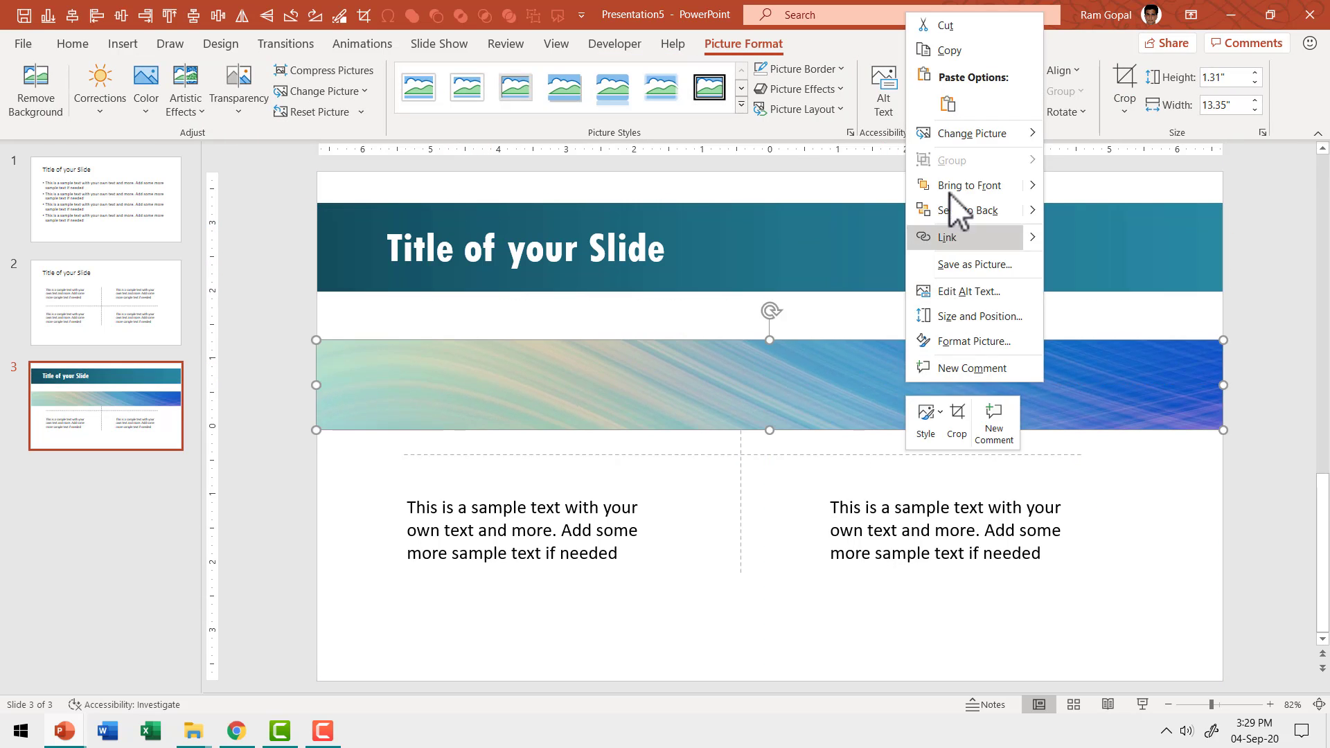
click(949, 28)
Step: Replace the title banner's teal gradient with a picture fill from the clipboard wave image
click(1071, 235)
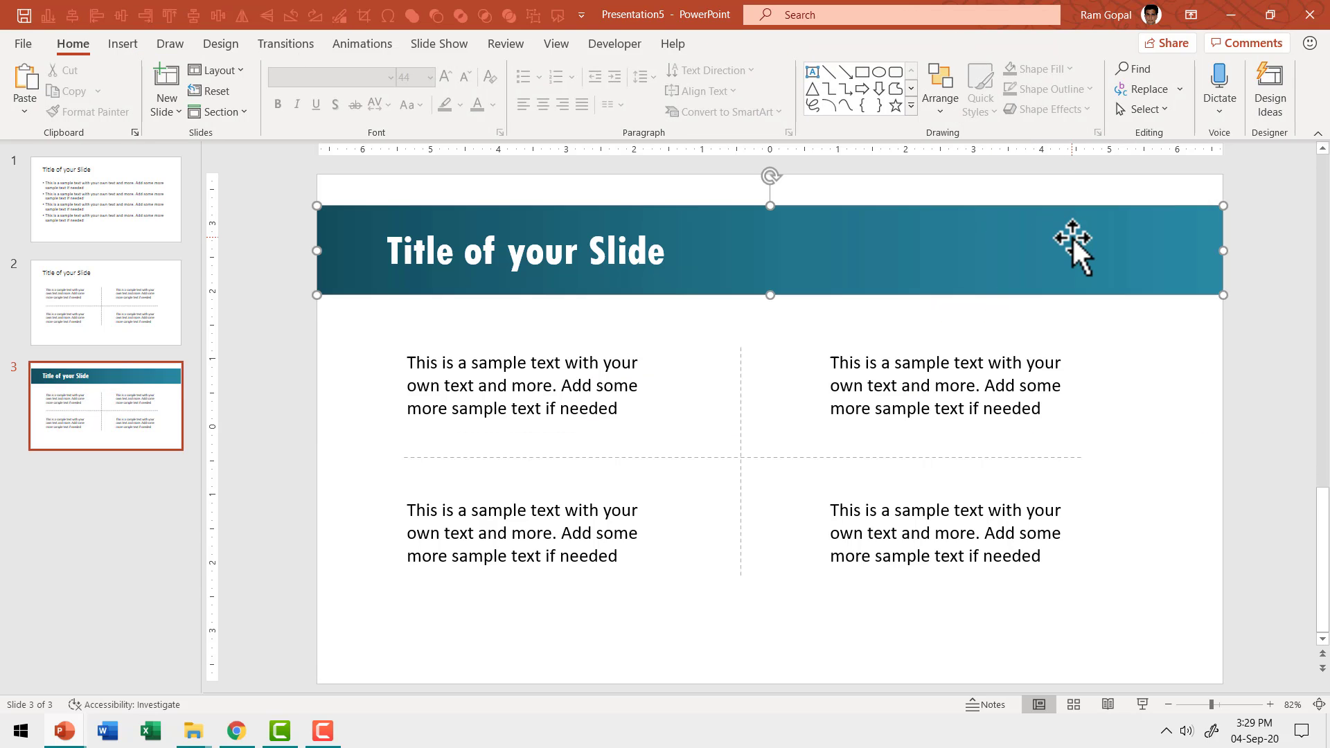
right_click(1072, 237)
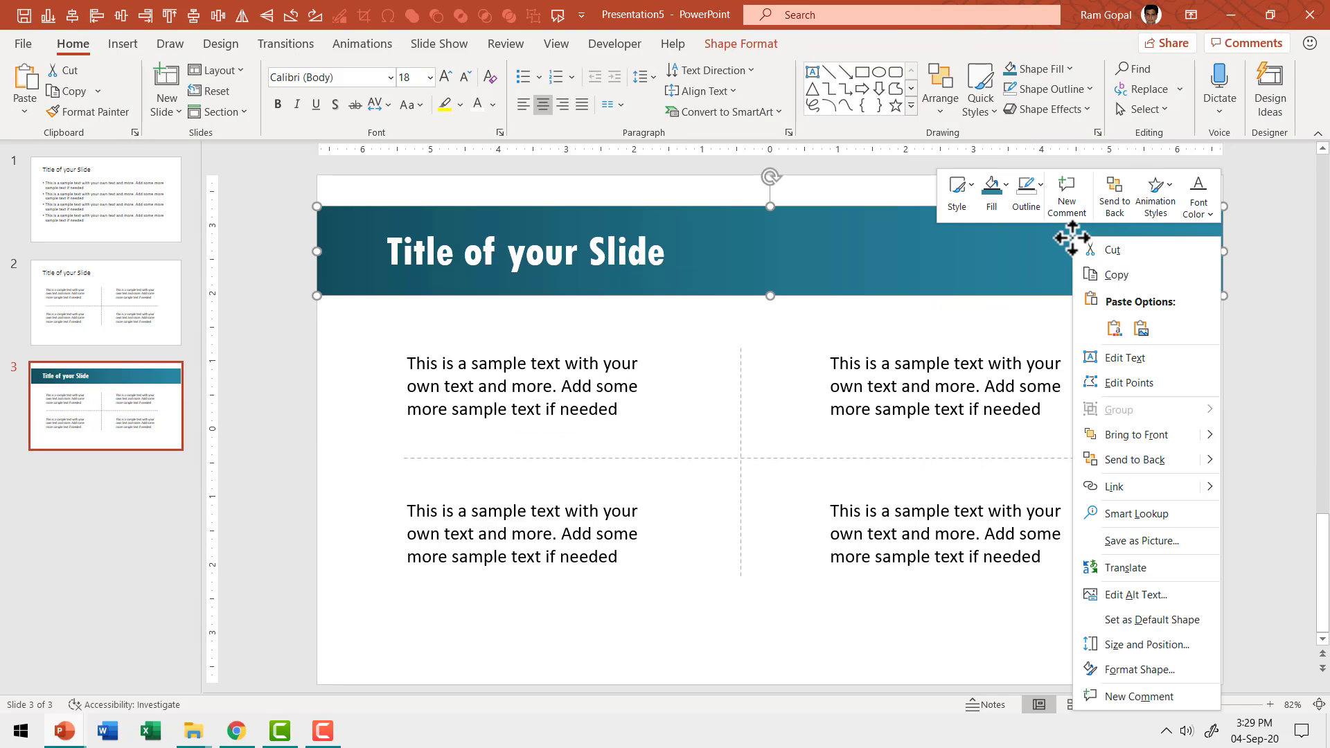
click(1128, 671)
click(1119, 256)
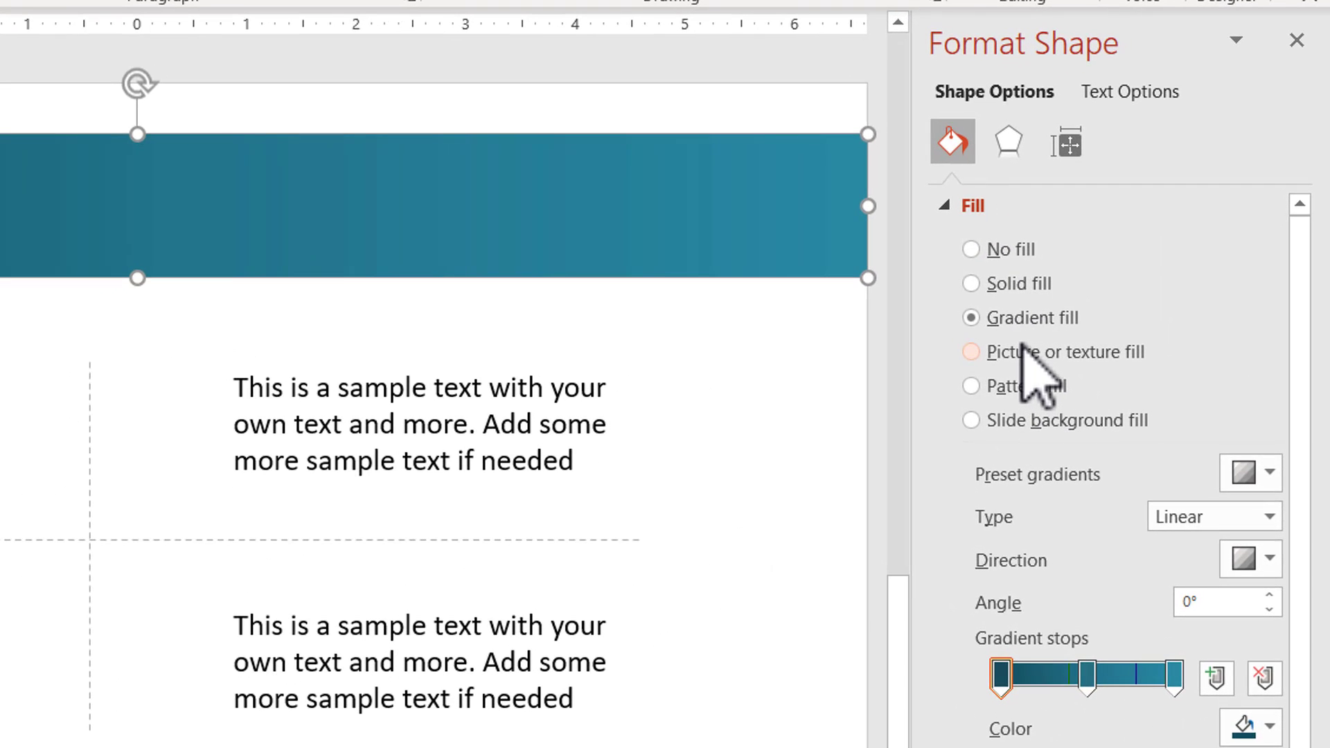
click(1149, 341)
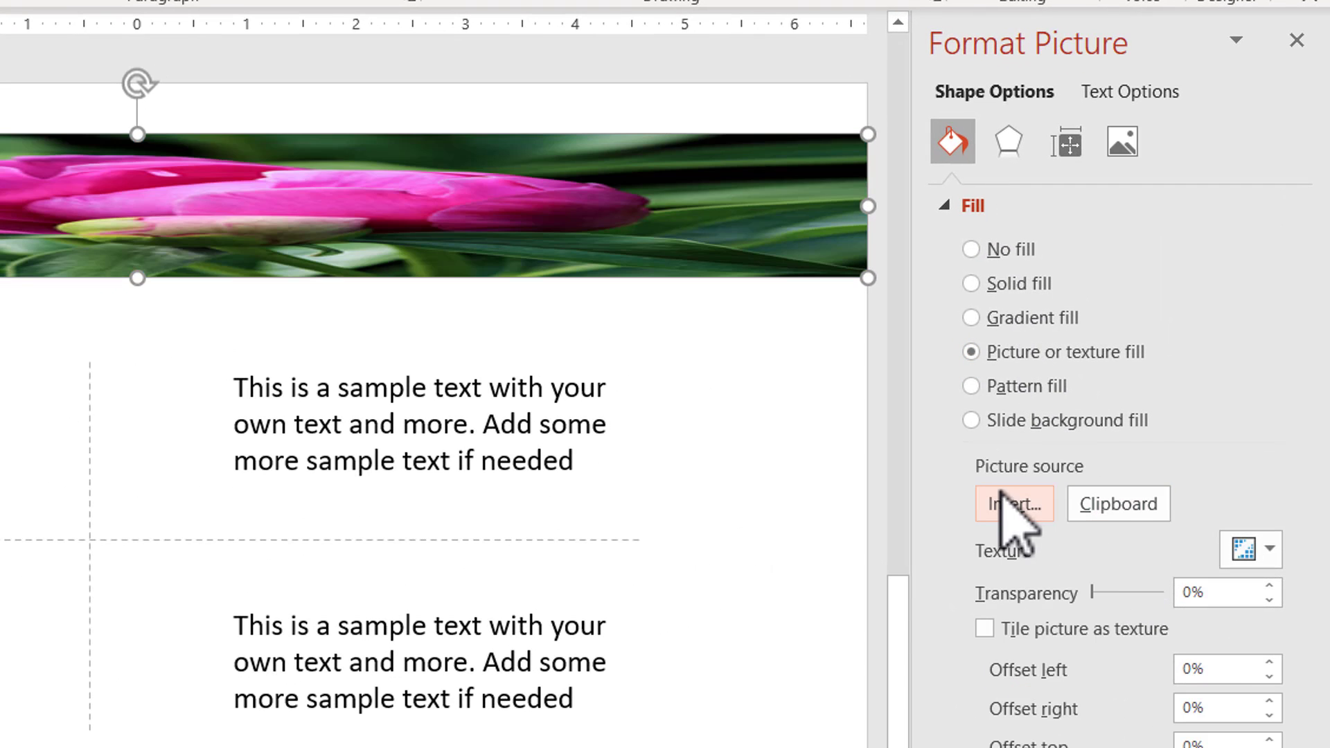
click(1119, 505)
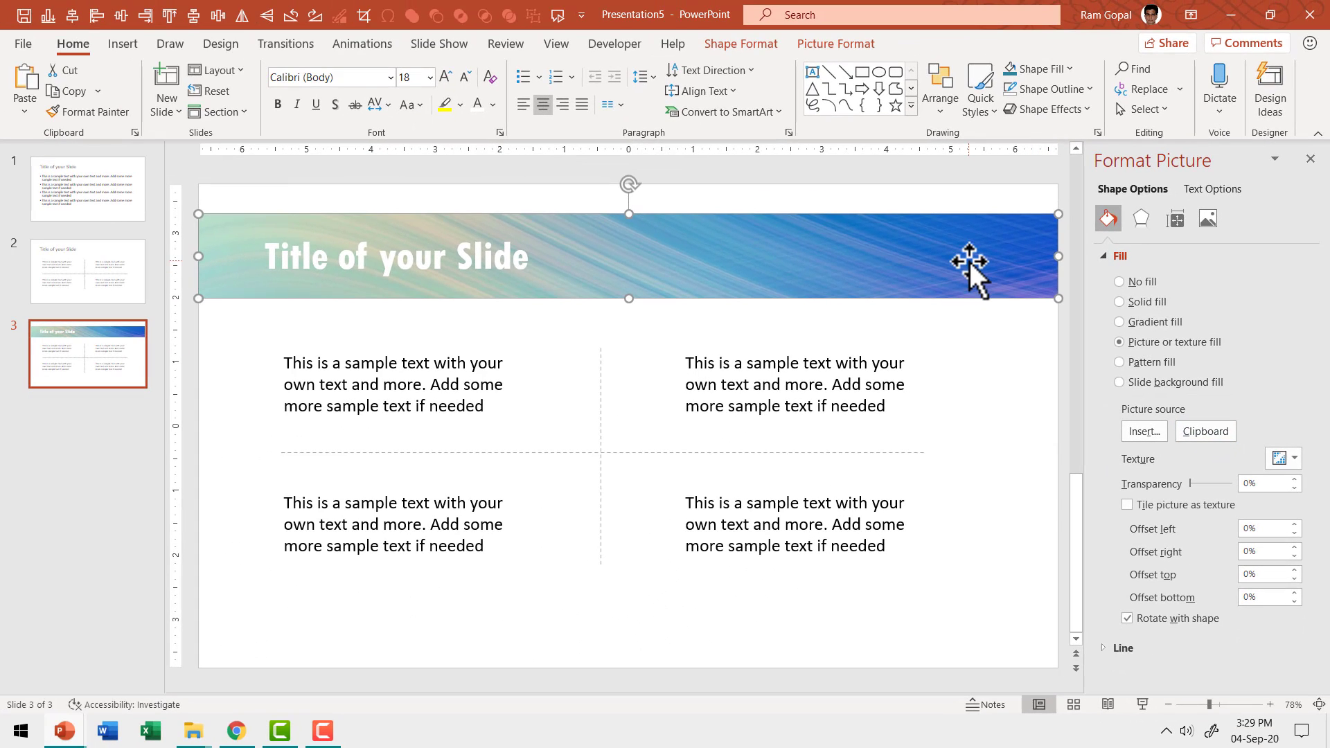